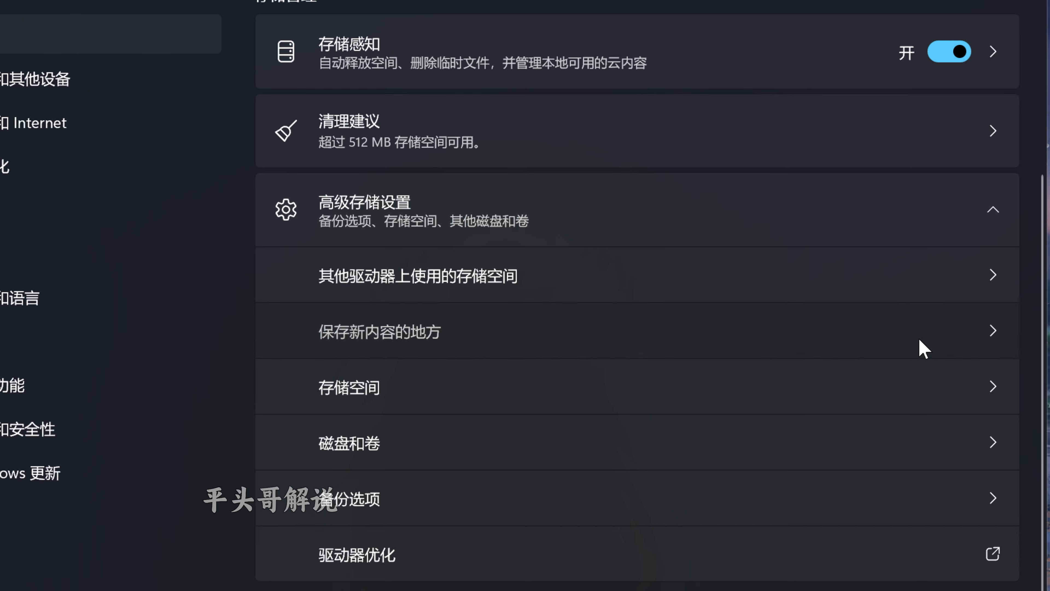
Scroll the 'Where new content is saved' page, which shows apps, documents, music and photos on C:.
scroll(640, 82, "up", 4)
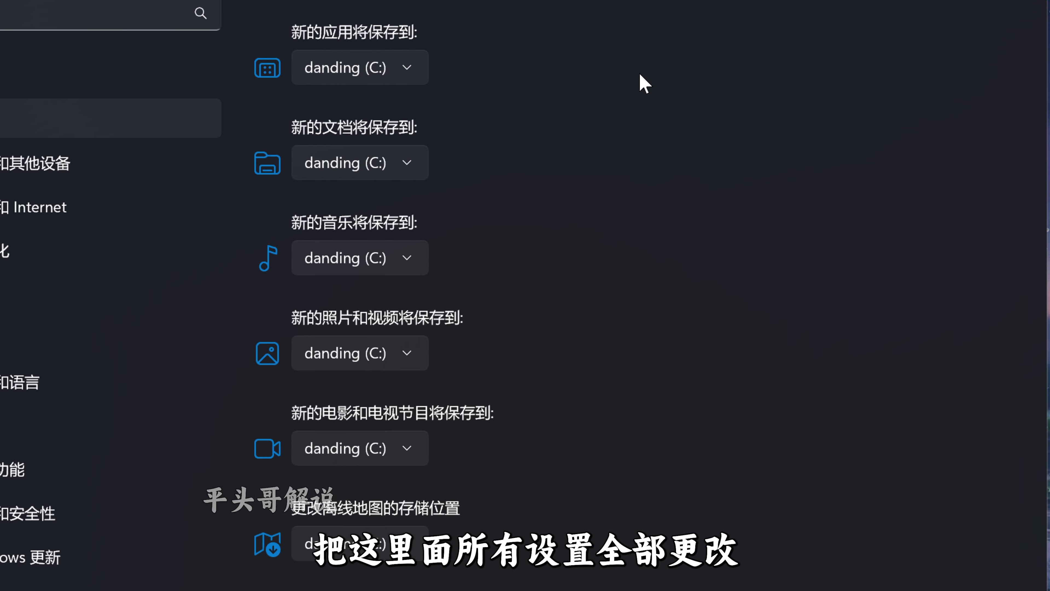
Save new apps, documents, music, and photos and videos to the 备用 (E:) drive.
left_click(407, 154)
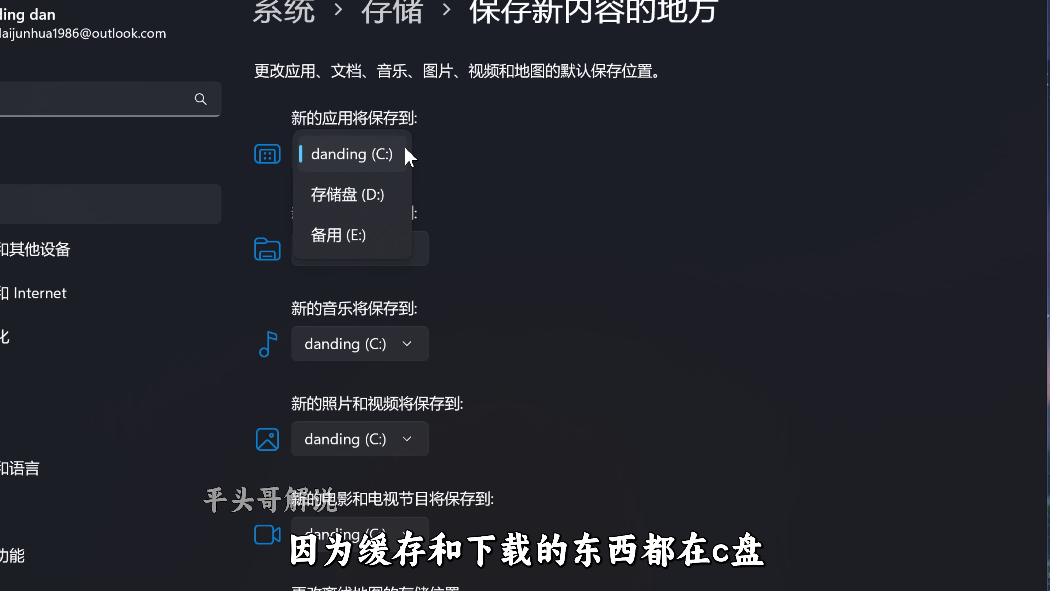
left_click(347, 239)
left_click(409, 252)
left_click(336, 334)
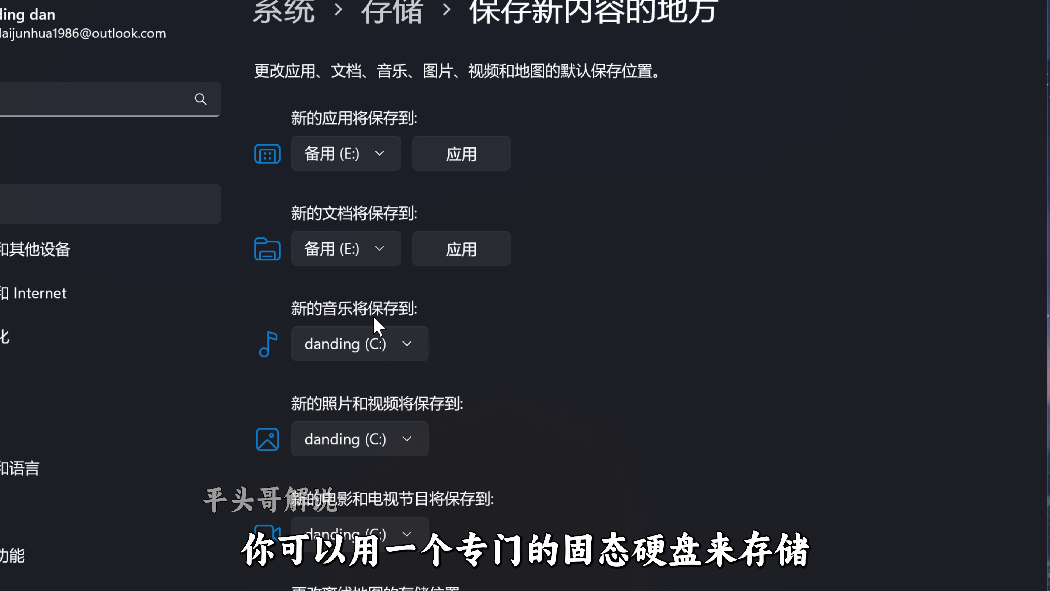
left_click(421, 347)
left_click(351, 425)
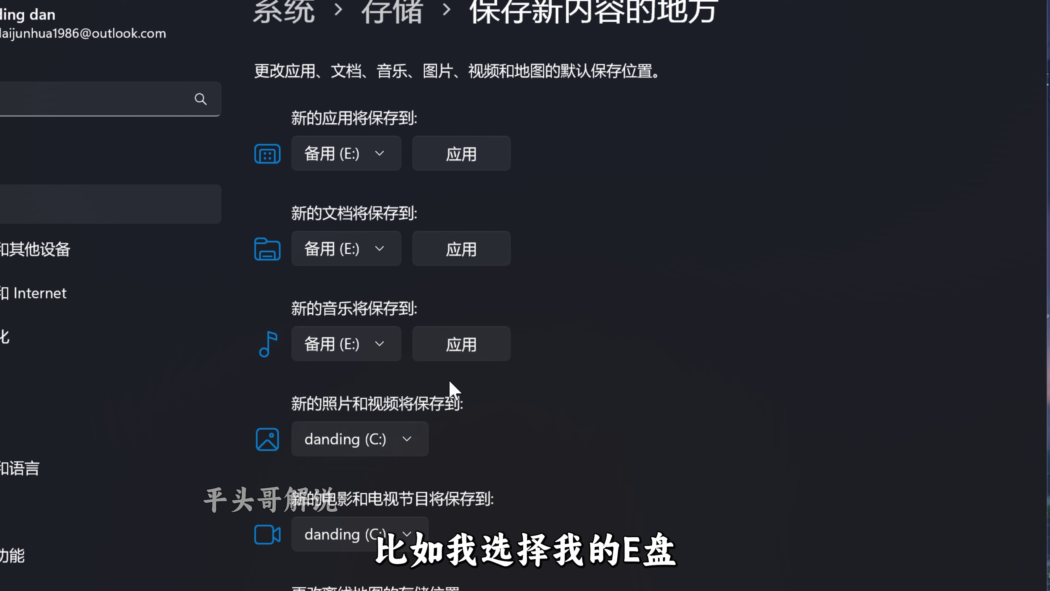
left_click(433, 440)
left_click(347, 519)
Save new movies and TV shows and offline maps to the E: drive too.
scroll(450, 366, "down", 5)
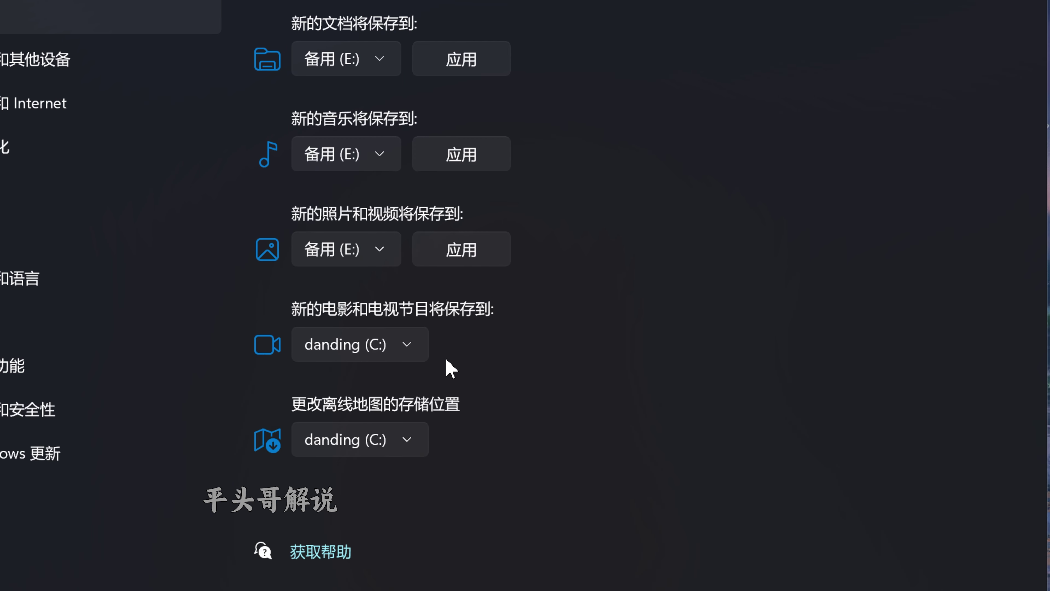
left_click(413, 345)
left_click(358, 422)
left_click(425, 443)
left_click(326, 519)
scroll(308, 527, "down", 1)
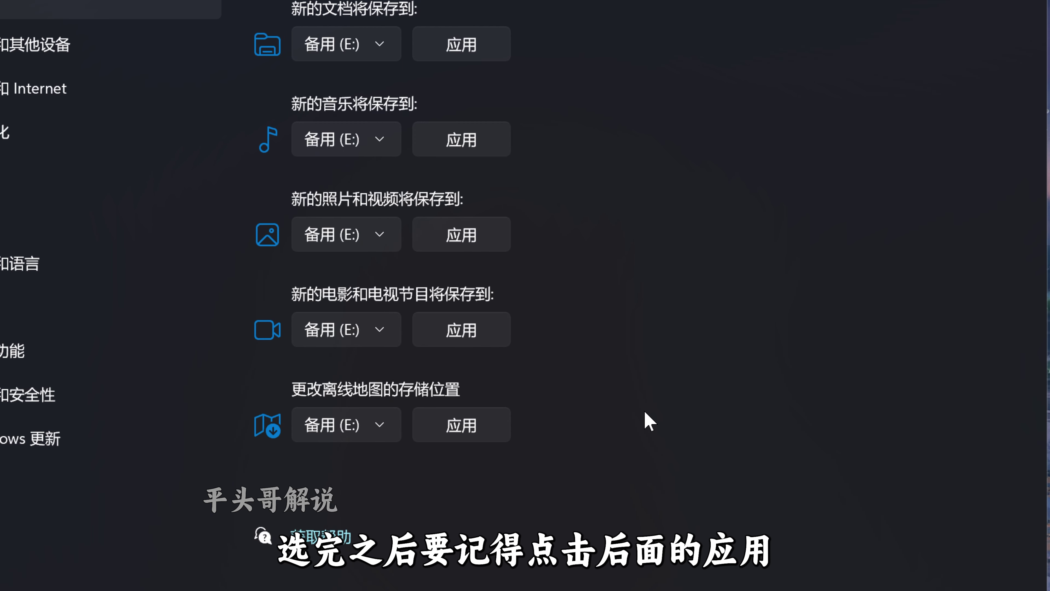
scroll(601, 149, "up", 5)
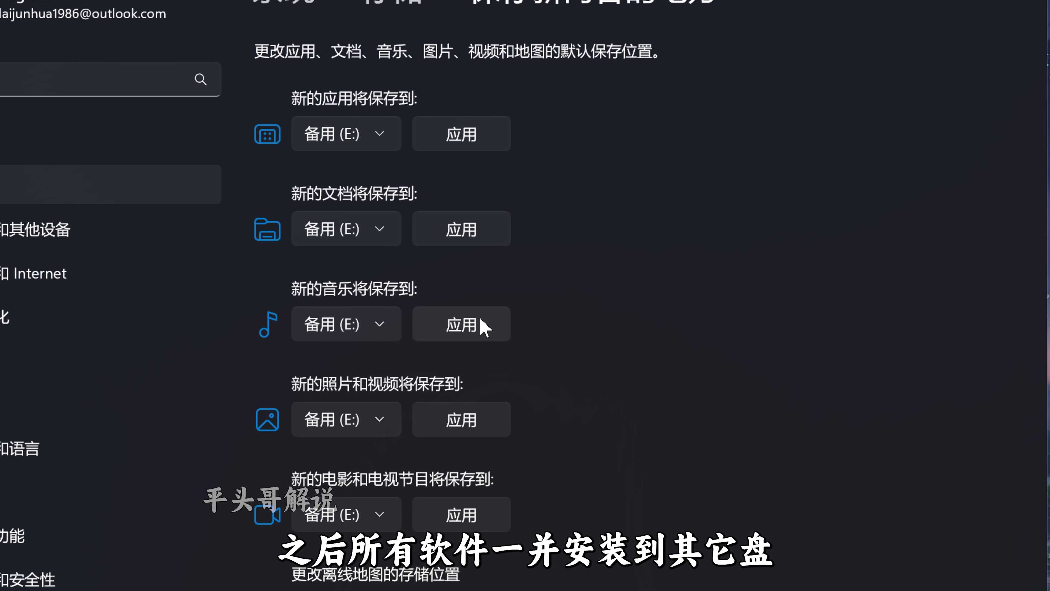
scroll(481, 438, "down", 1)
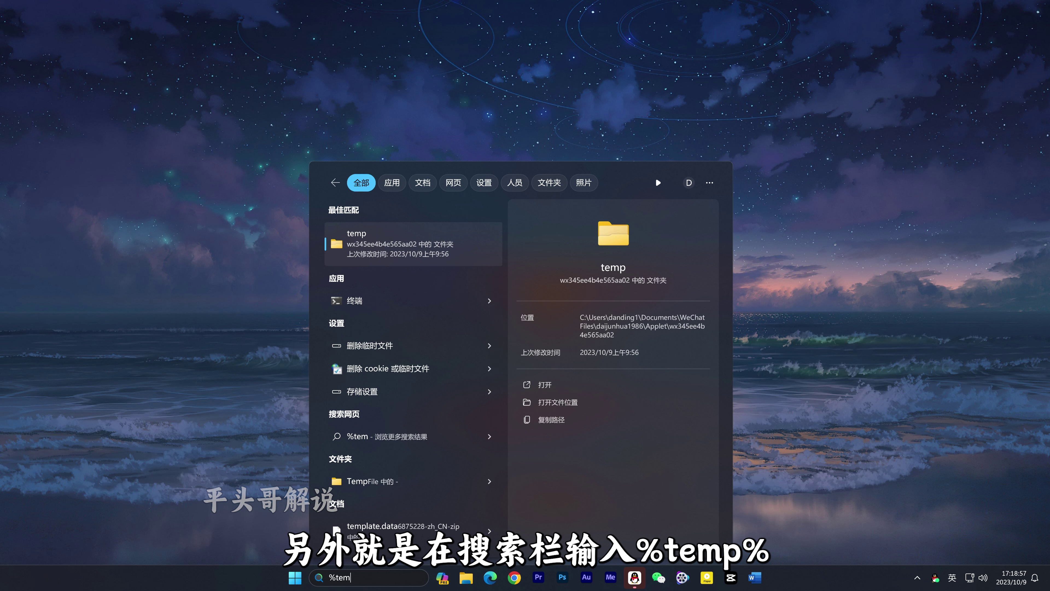
Delete everything in the %temp% folder, skipping items still in use.
type("p%")
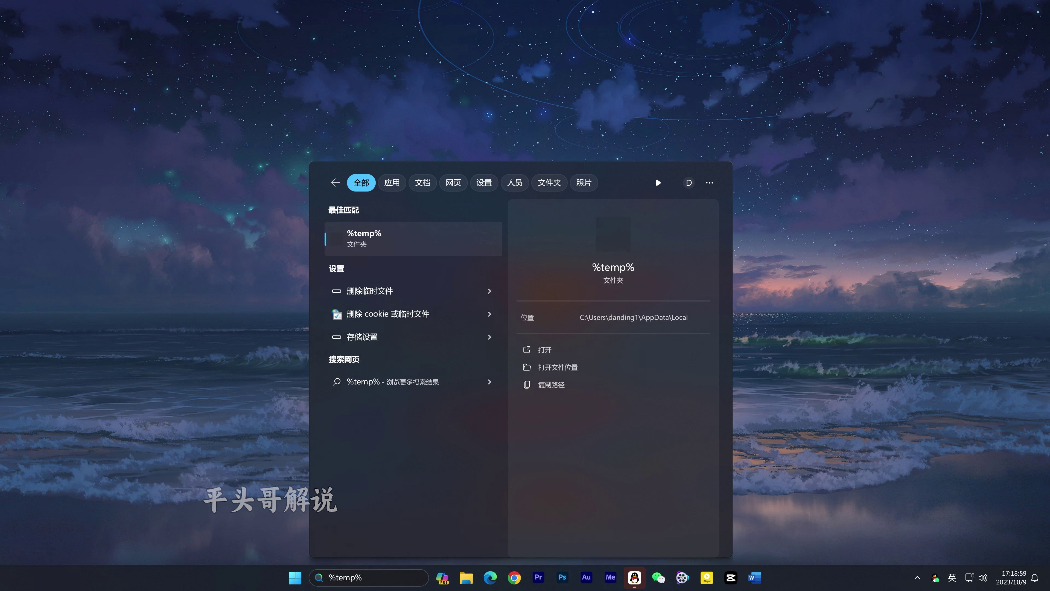
key("Return")
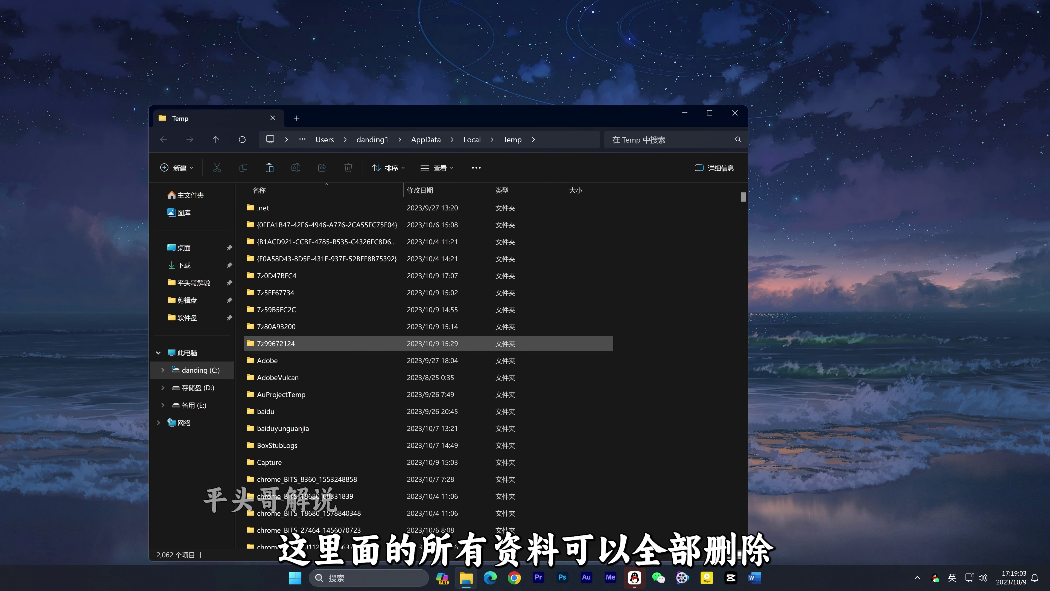
key("ctrl+a")
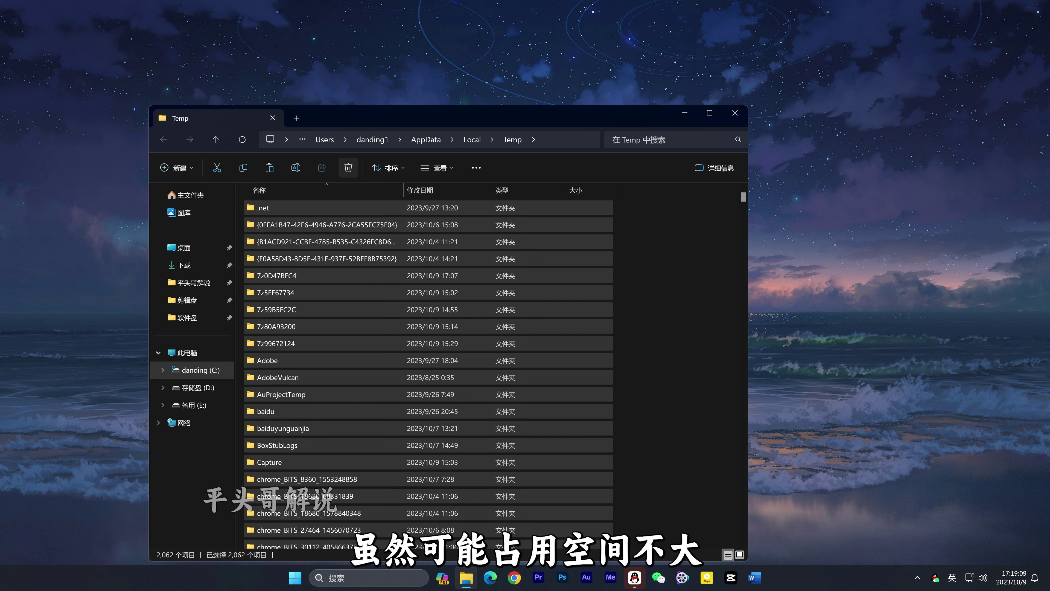
left_click(348, 168)
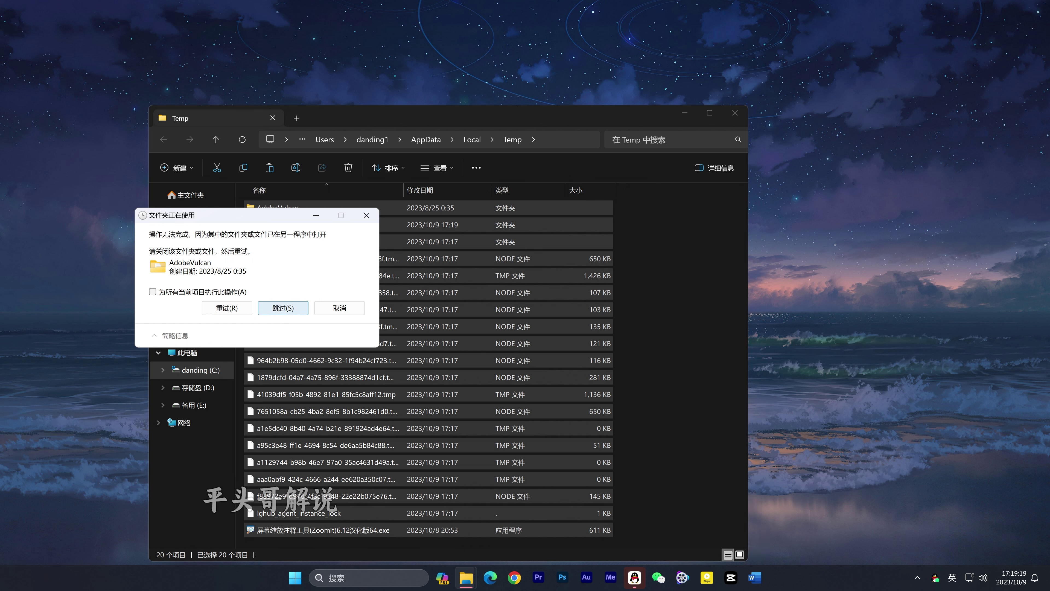
key("s")
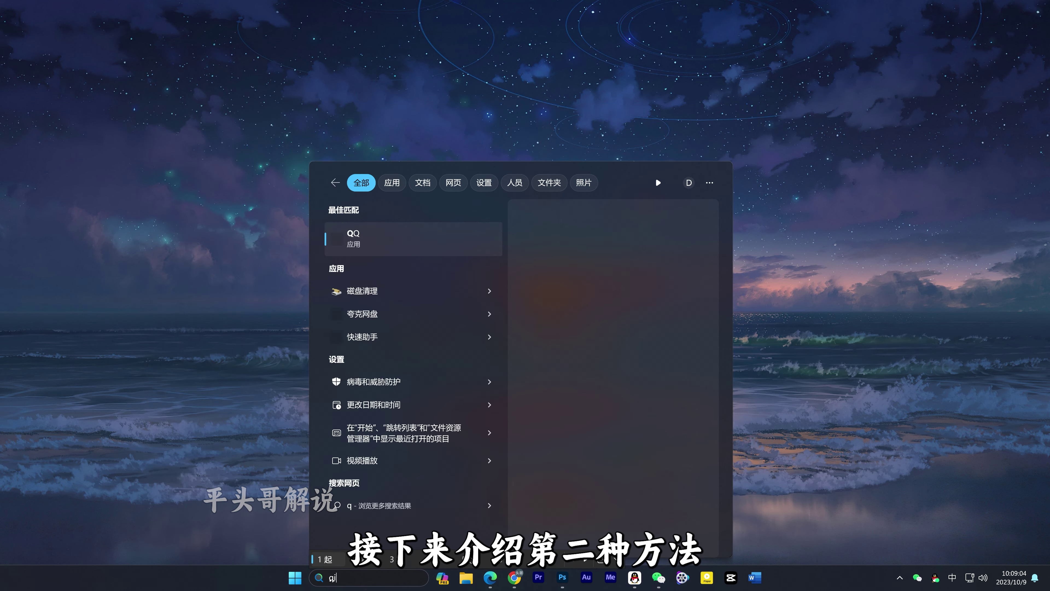
type("启用或关闭应用通知")
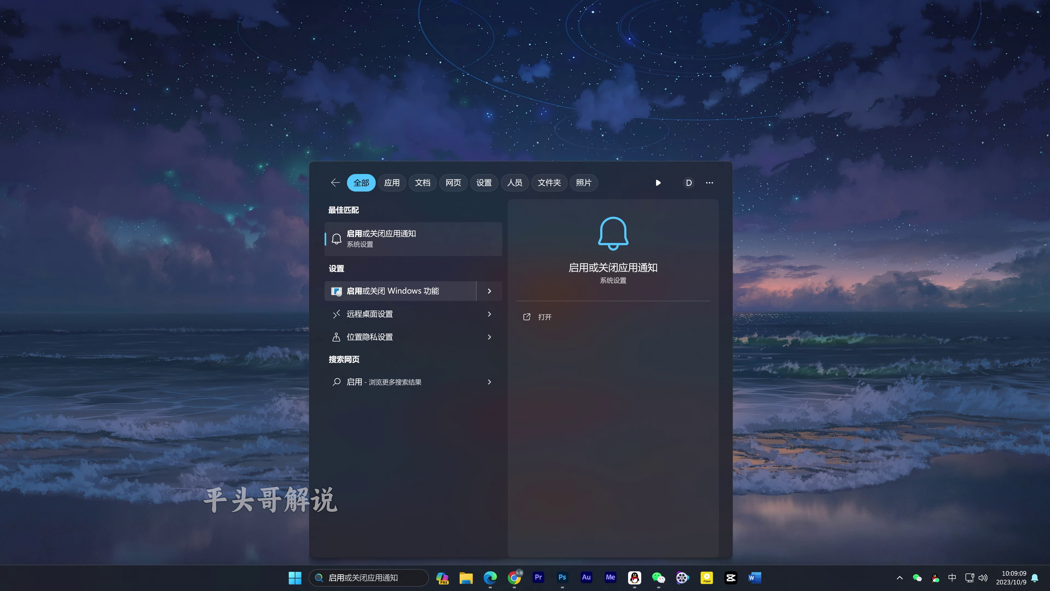
Tick Windows 沙盒 in Windows Features and confirm to enable Windows Sandbox.
left_click(392, 290)
left_click_drag(635, 381, 806, 518)
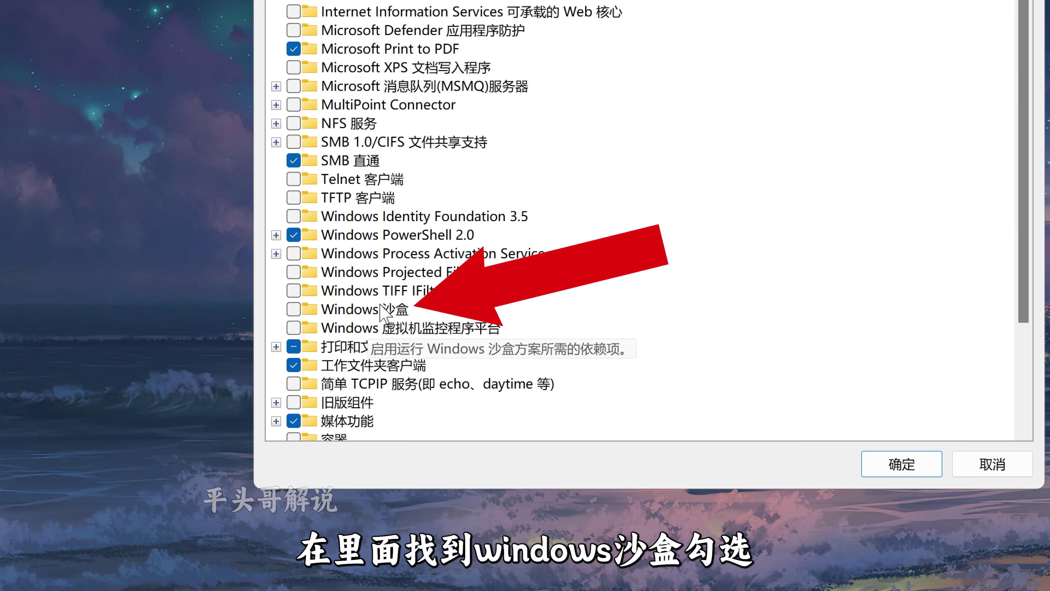
left_click(293, 309)
left_click(902, 463)
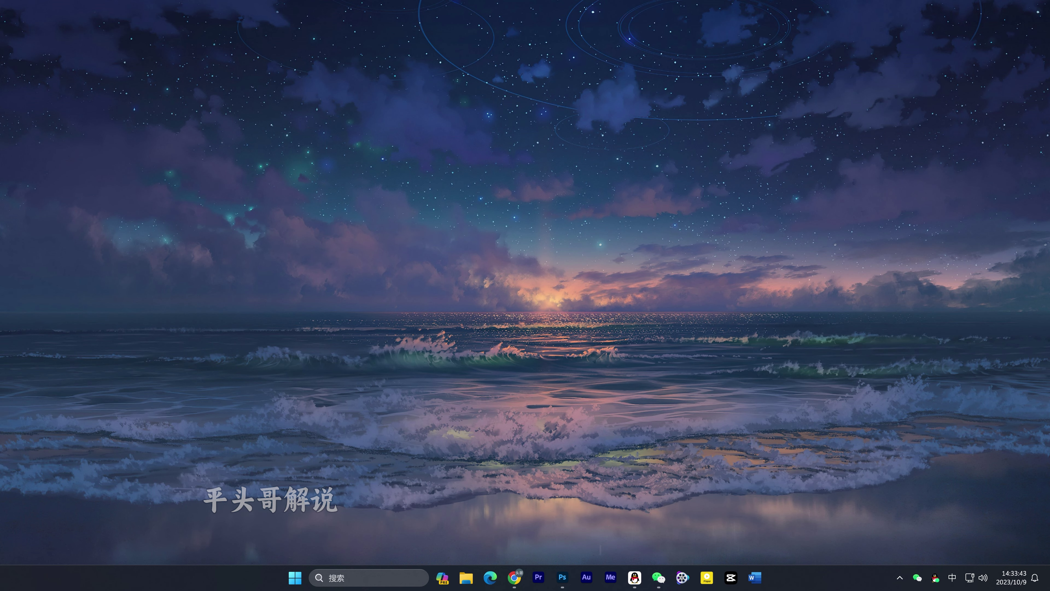
key("super+s")
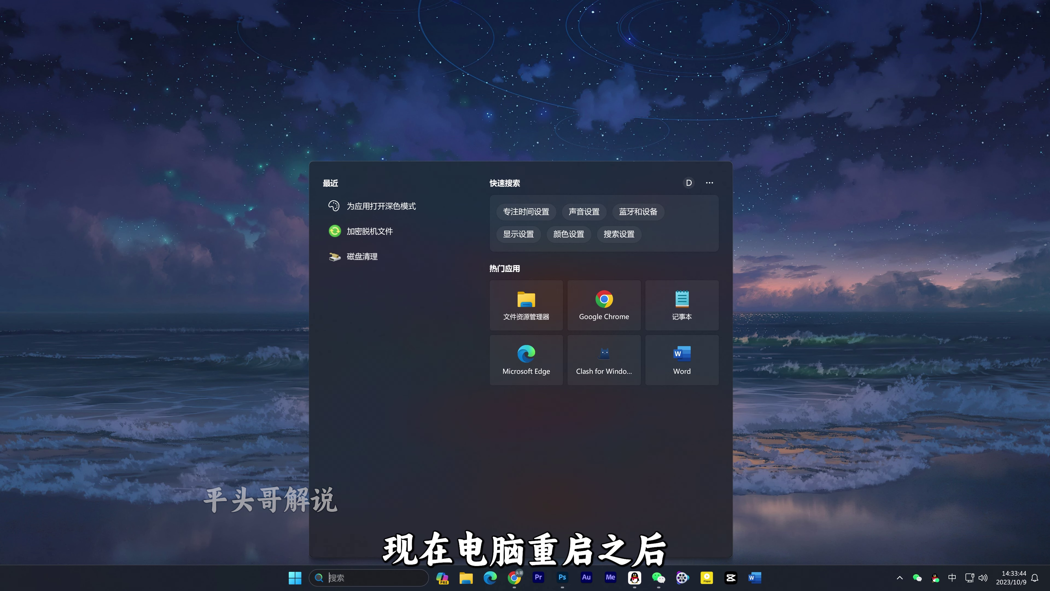
Search 'san' and pin Windows Sandbox to the taskbar.
type("san")
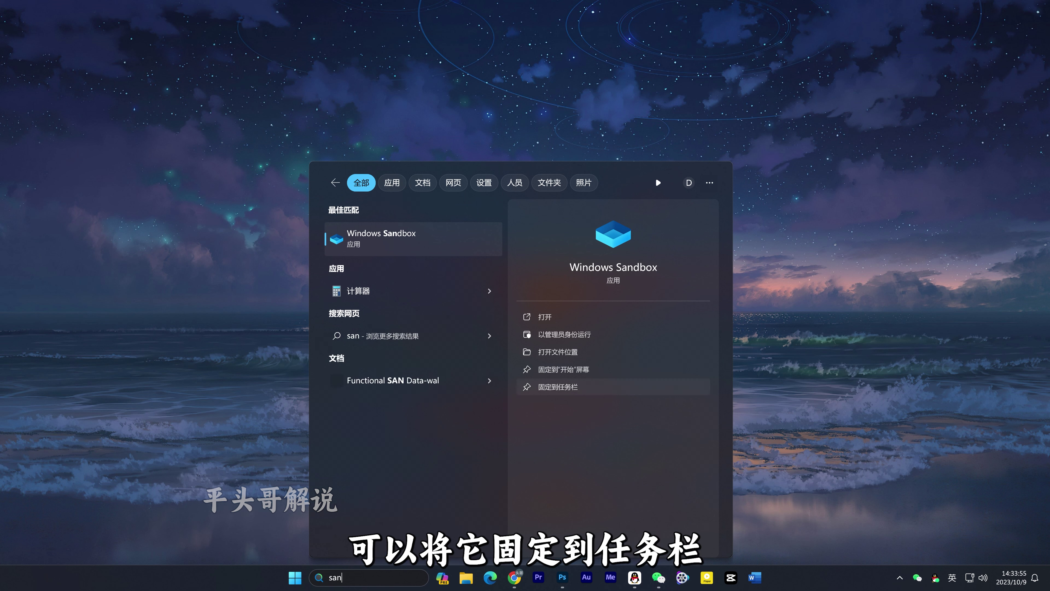
left_click(557, 387)
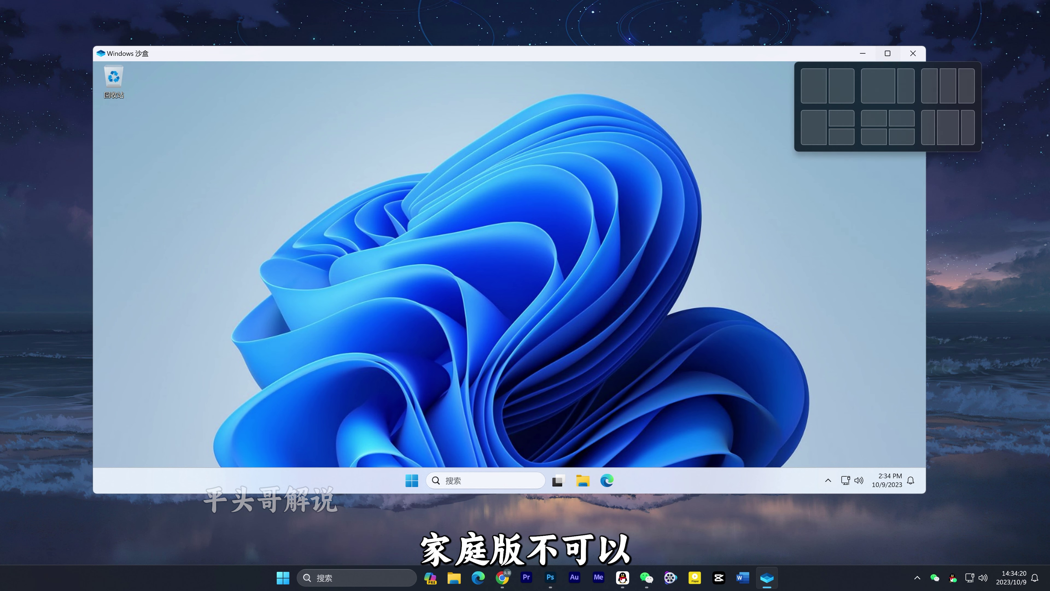
Maximize the sandbox, put pictures on its desktop, then shut the sandbox down.
left_click(887, 53)
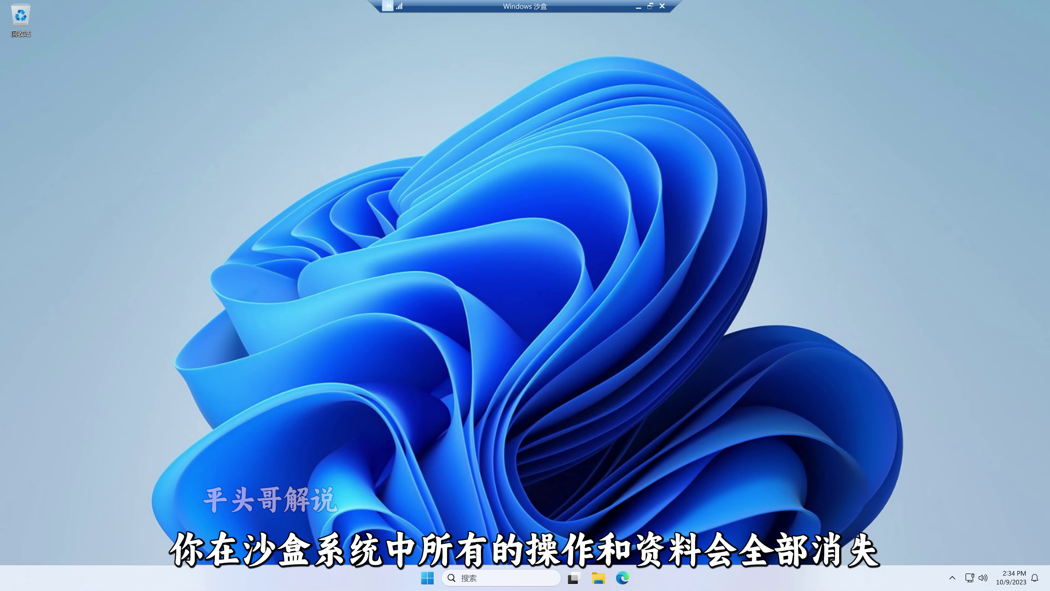
key("super+i")
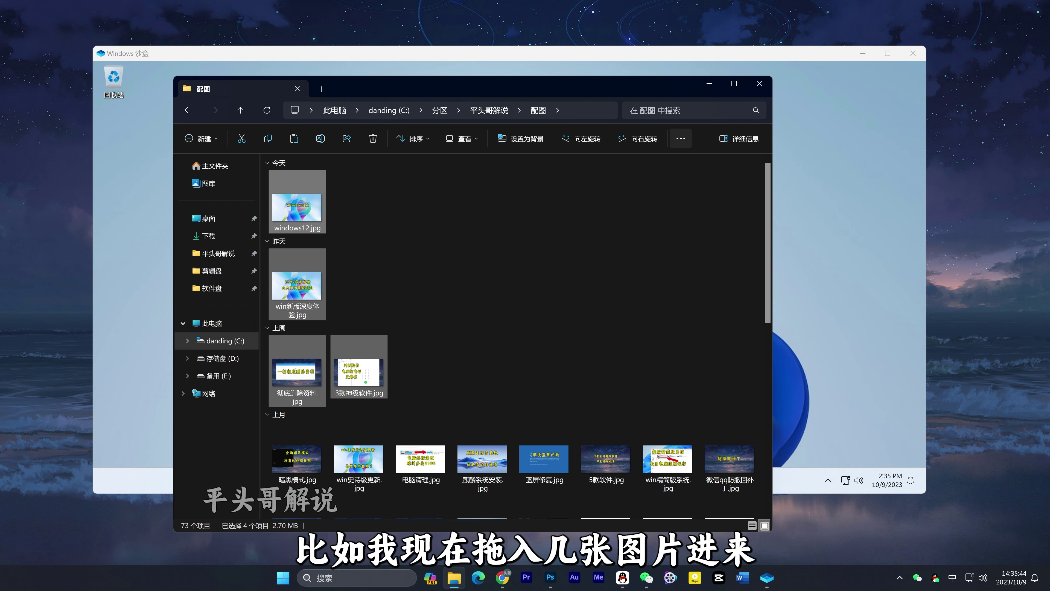
left_click(759, 83)
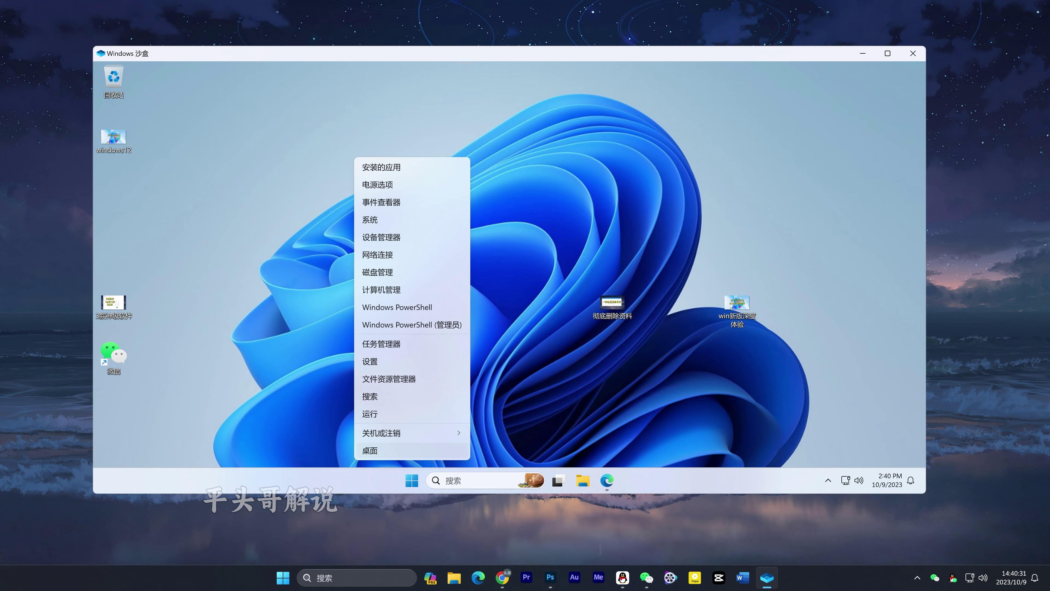
mouse_move(410, 433)
left_click(484, 414)
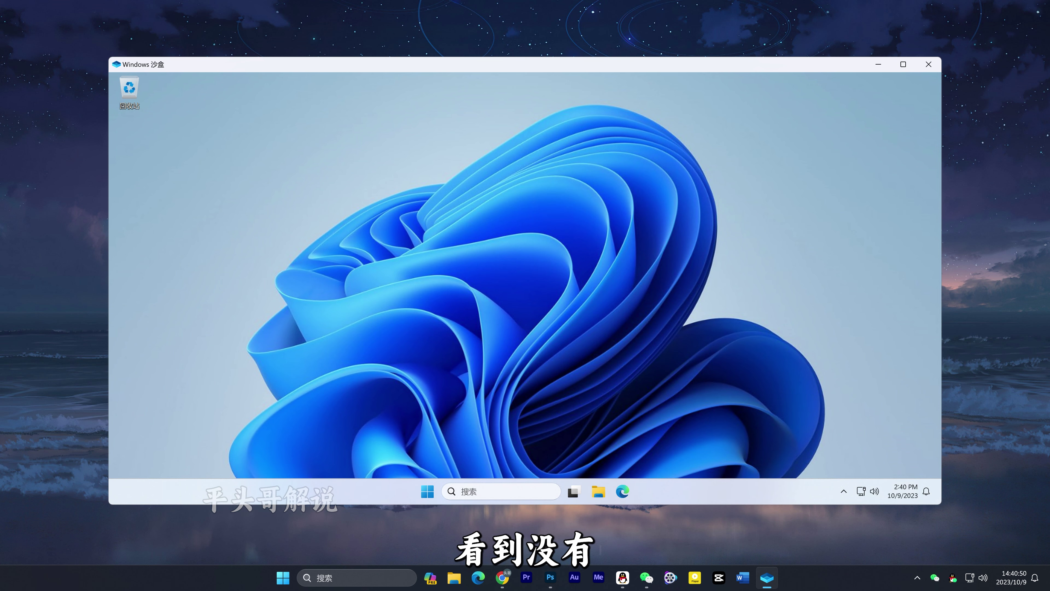
Maximize the sandbox, open its 网络连接 settings from Win+X, then close them.
left_click(903, 64)
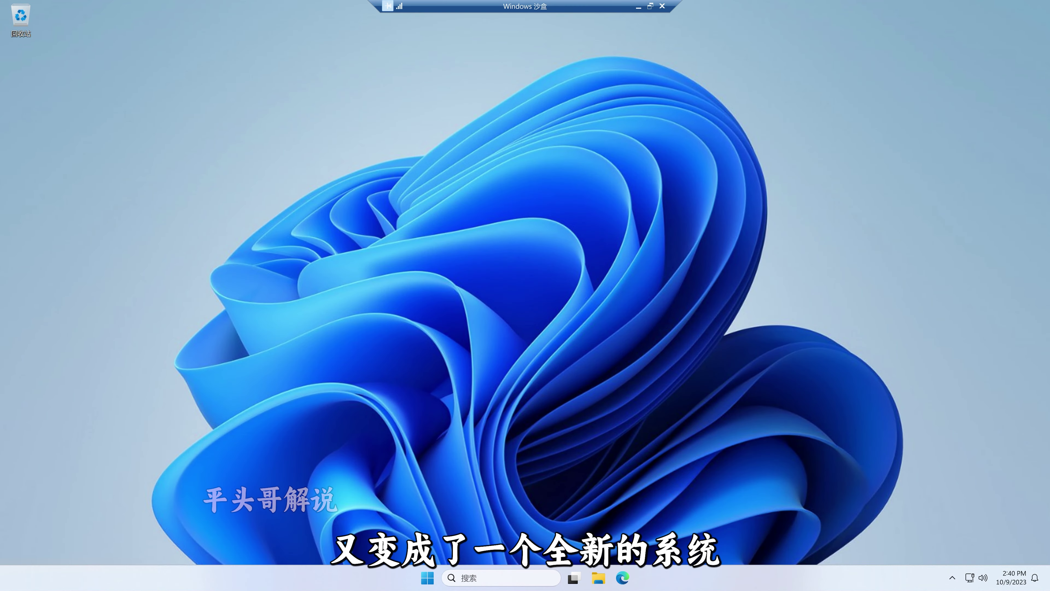
key("super+x")
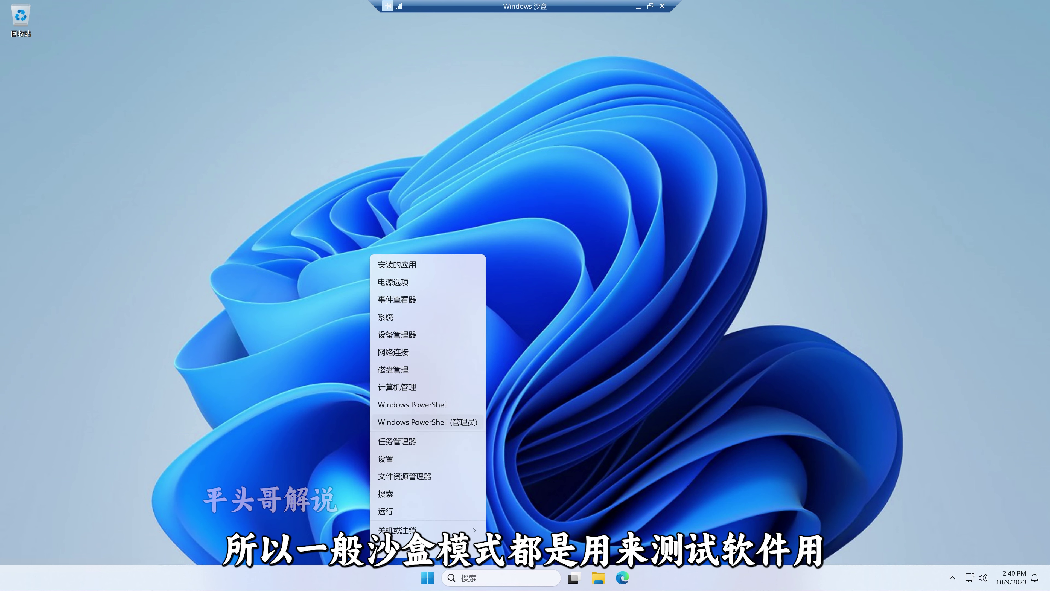
key("Return")
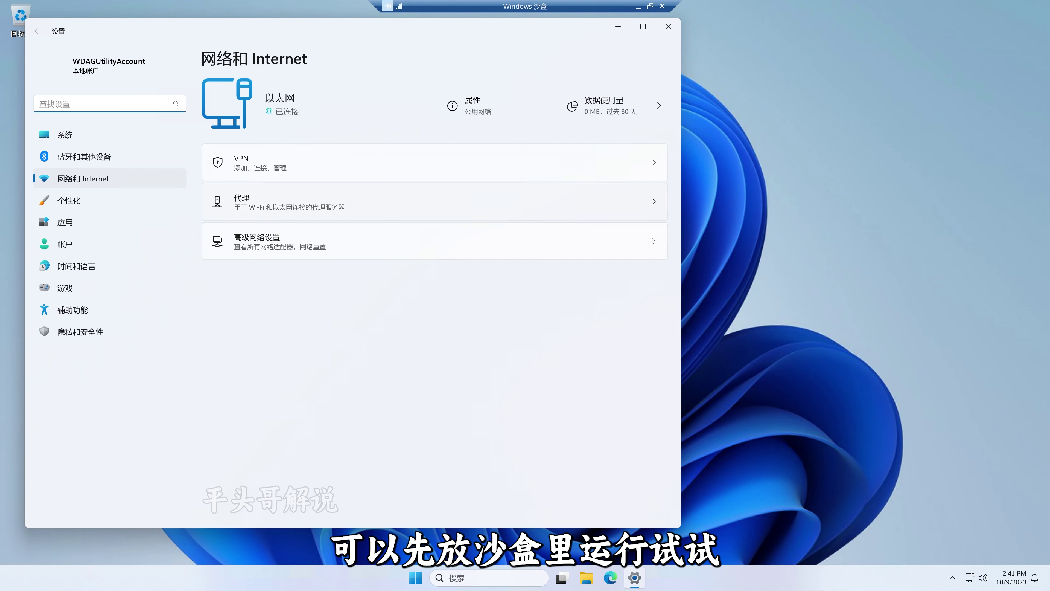
left_click(668, 27)
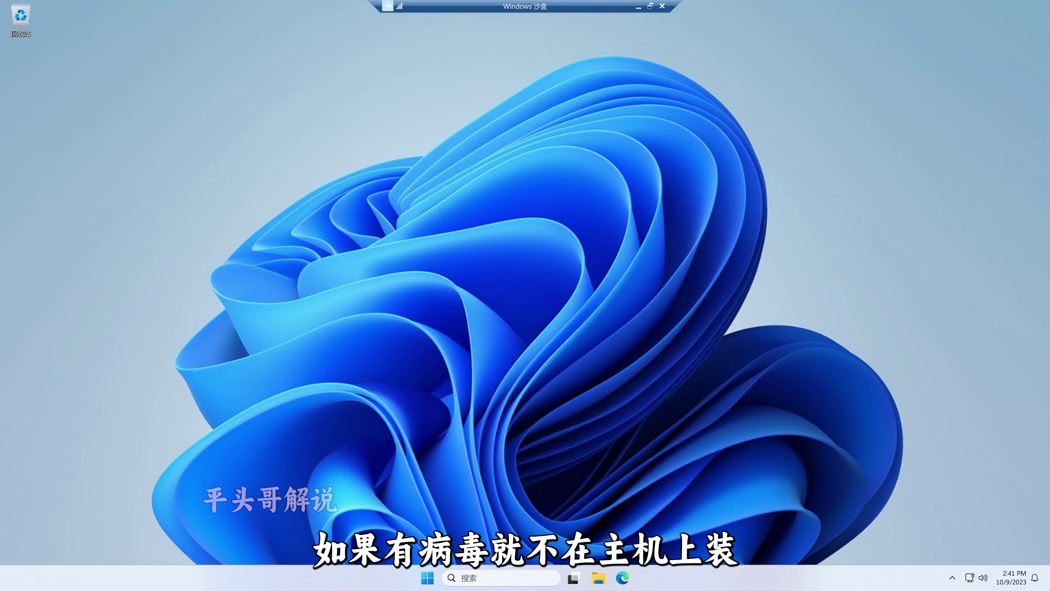
Restore the sandbox window and close it, confirming its contents are discarded.
left_click(650, 6)
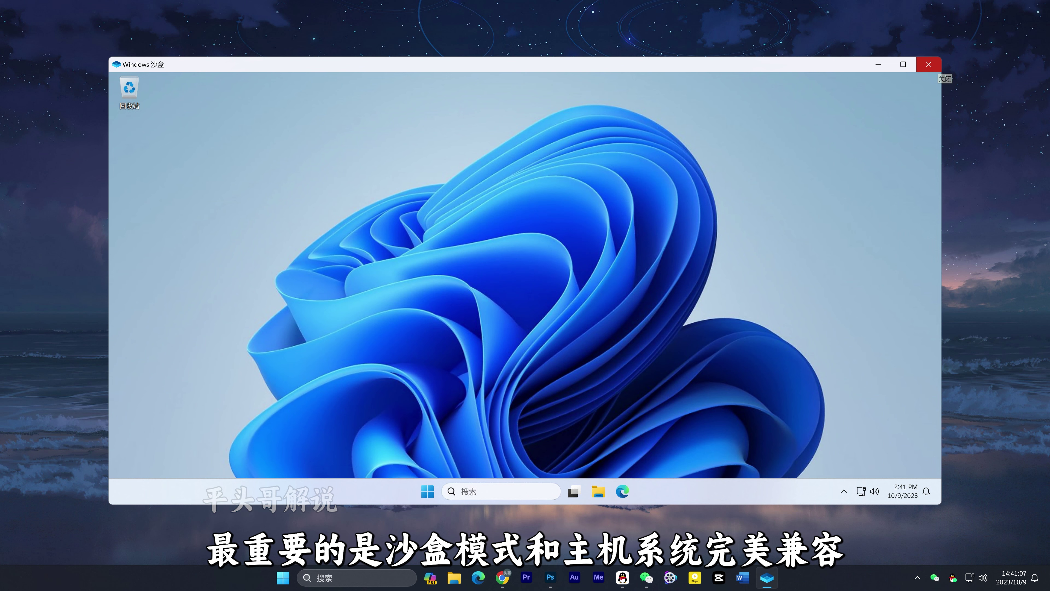
left_click(929, 64)
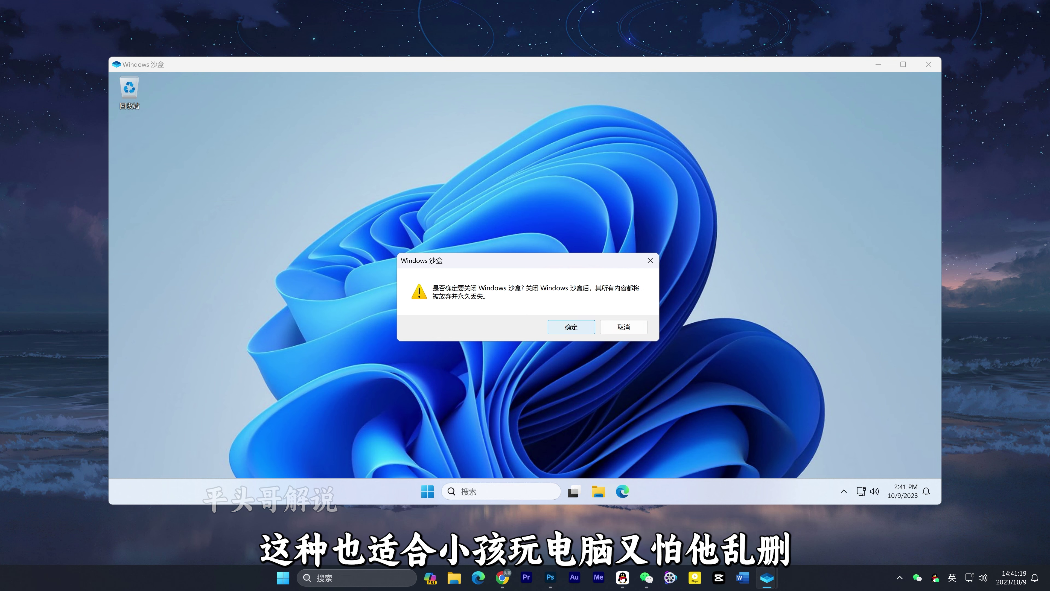
key("Return")
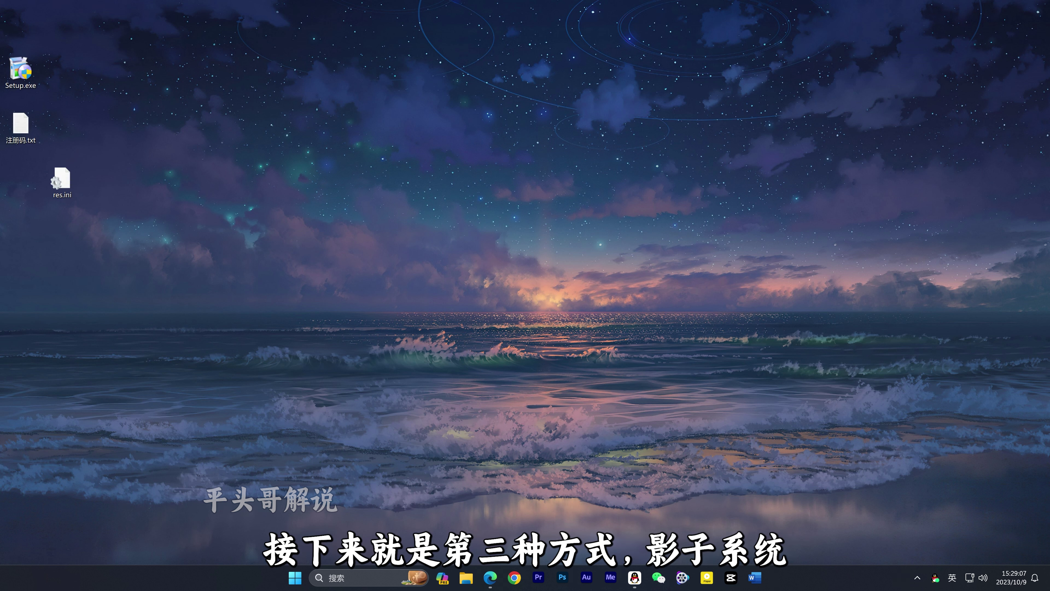
Install Shadow Defender 1.5.0.726 from Setup.exe with default settings, deferring the restart.
left_click_drag(20, 70, 519, 180)
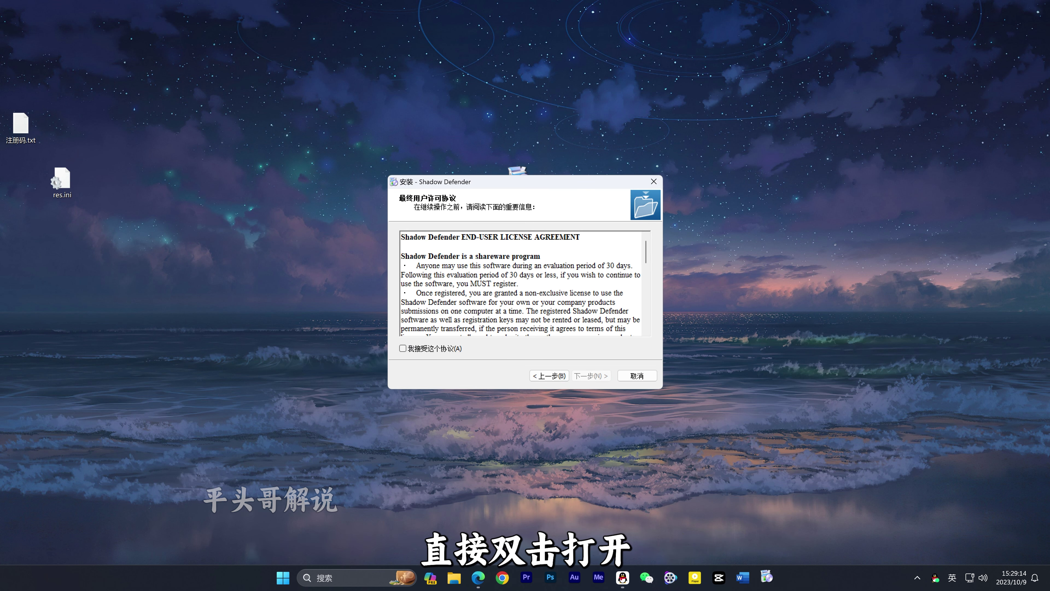
key("alt+a")
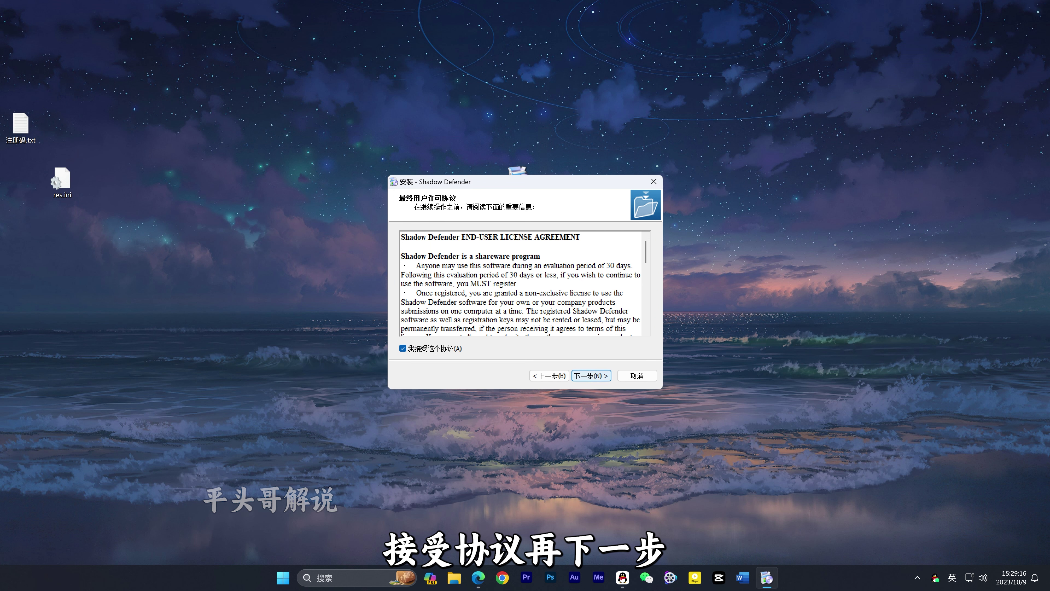
key("Return")
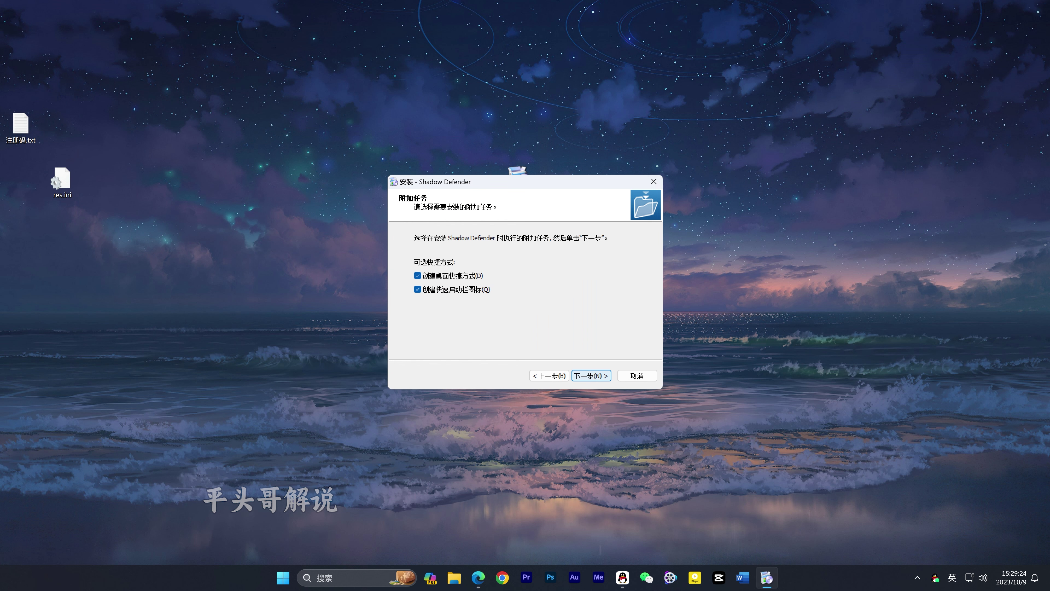
key("Return")
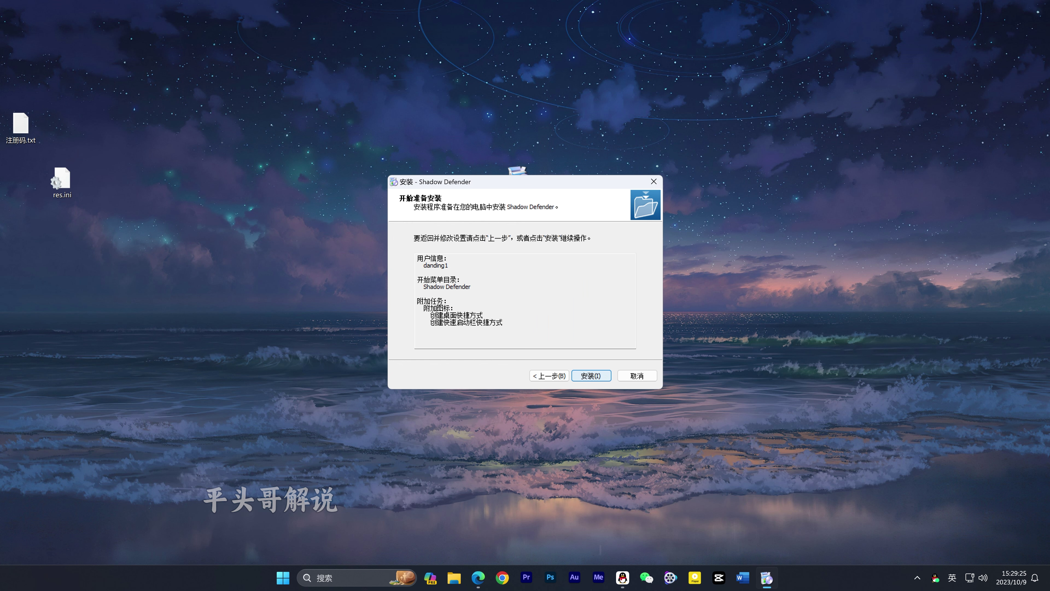
key("Return")
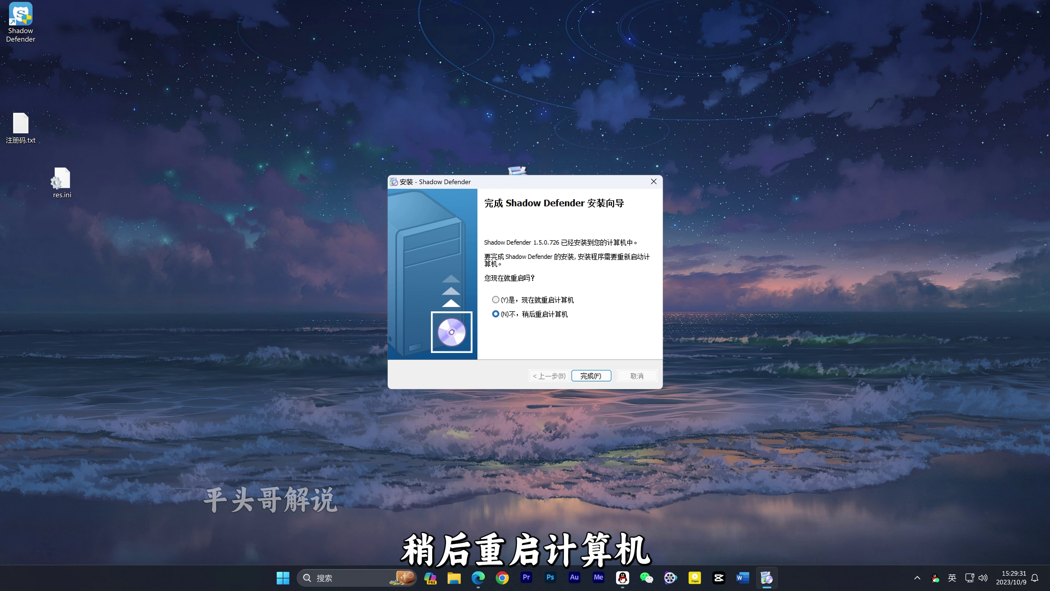
key("Return")
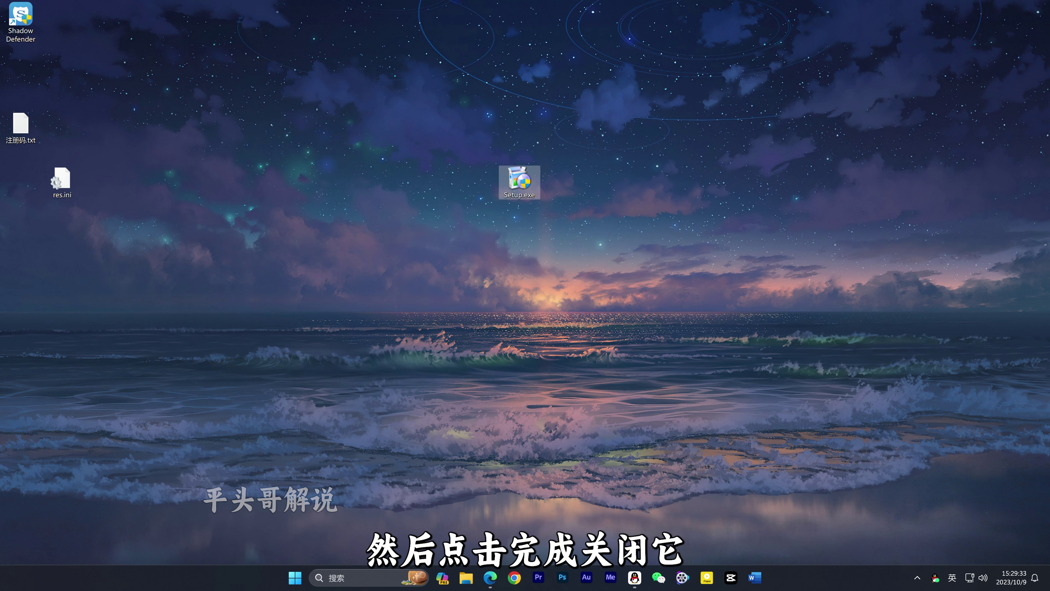
left_click_drag(62, 182, 229, 289)
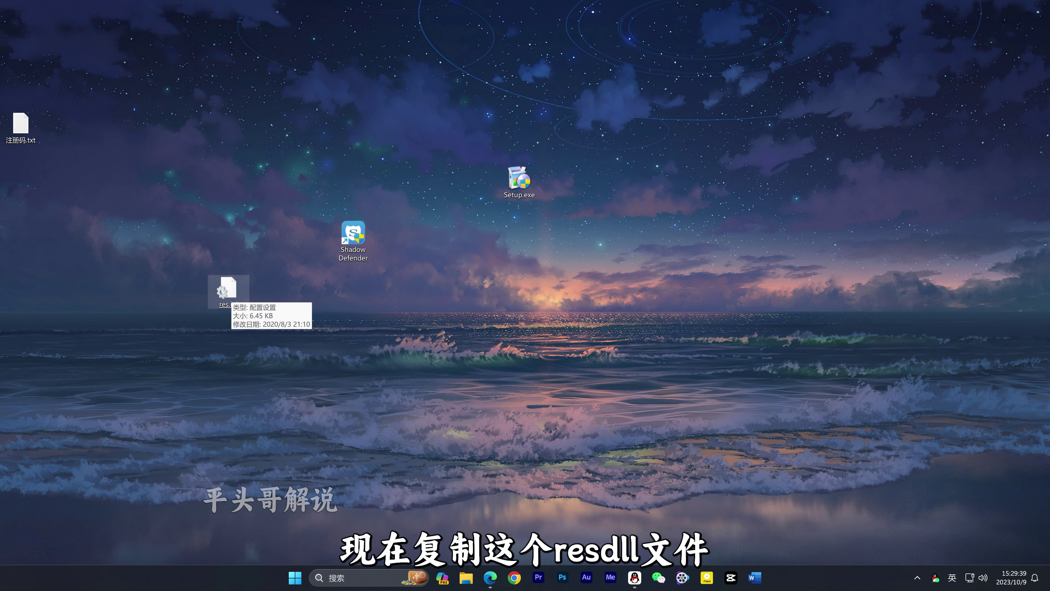
Copy the desktop res.ini into C:\Program Files\Shadow Defender, replacing the existing file.
right_click(228, 290)
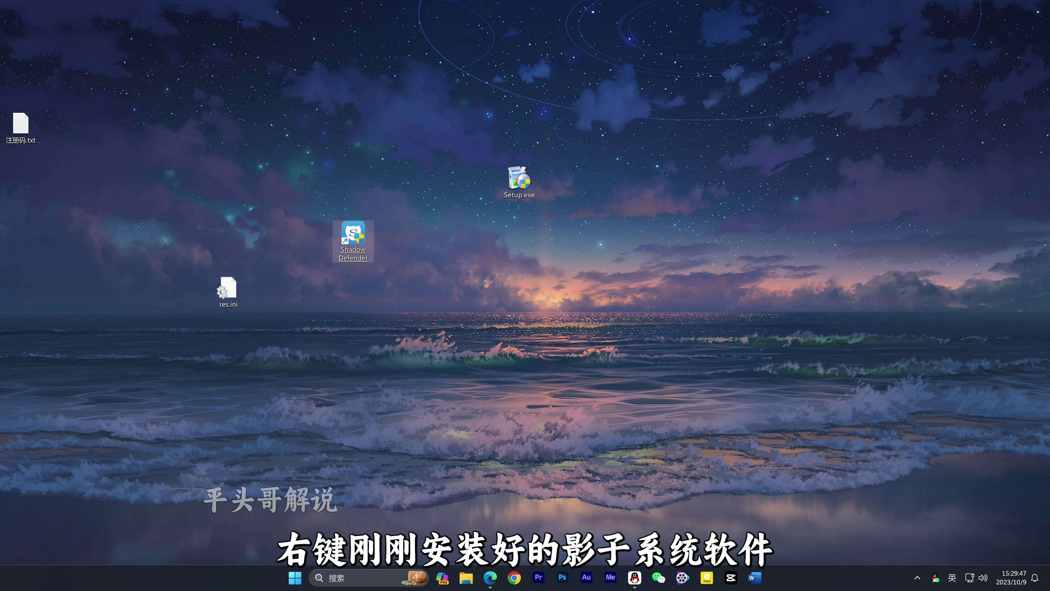
right_click(352, 242)
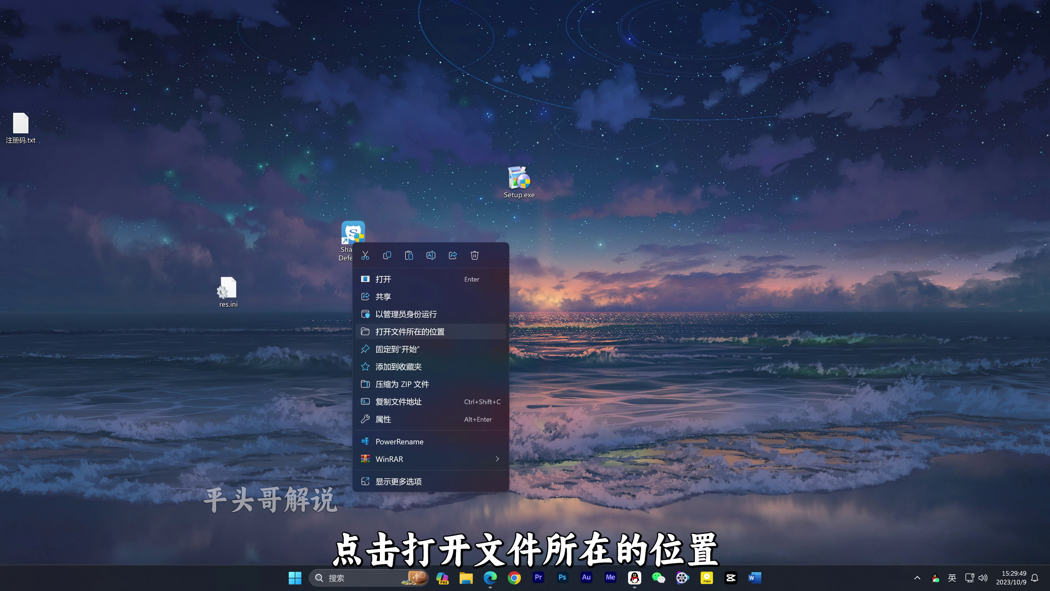
left_click(409, 331)
right_click(344, 262)
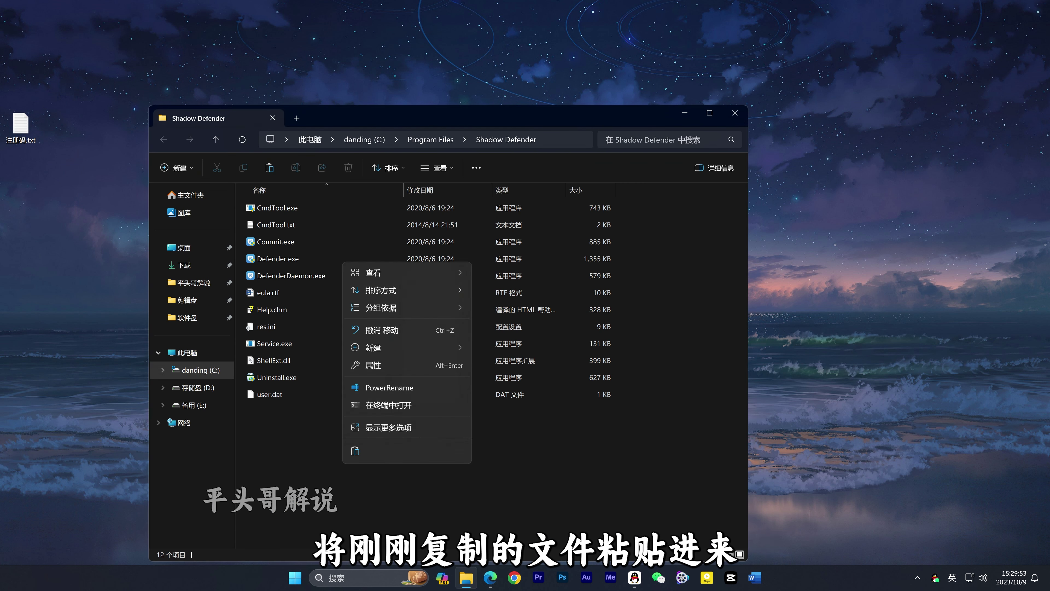
left_click(355, 451)
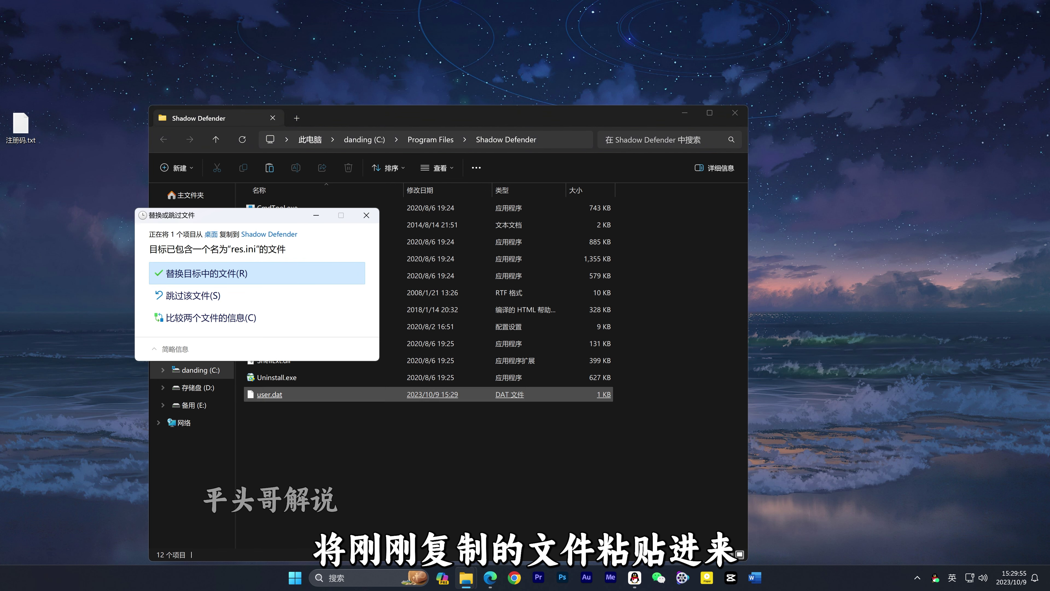
left_click(207, 273)
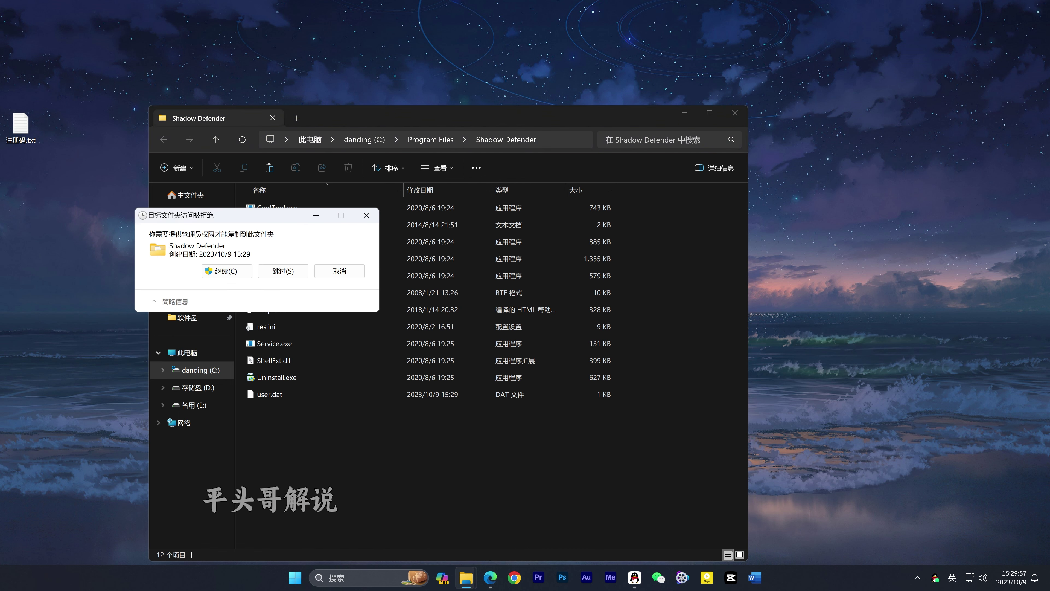
key("Return")
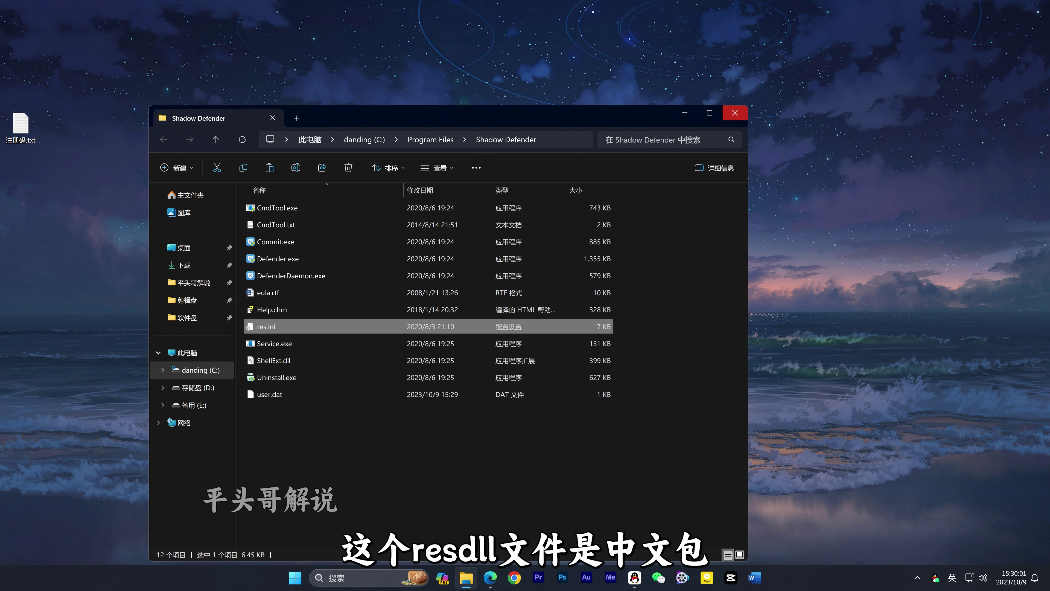
key("alt+F4")
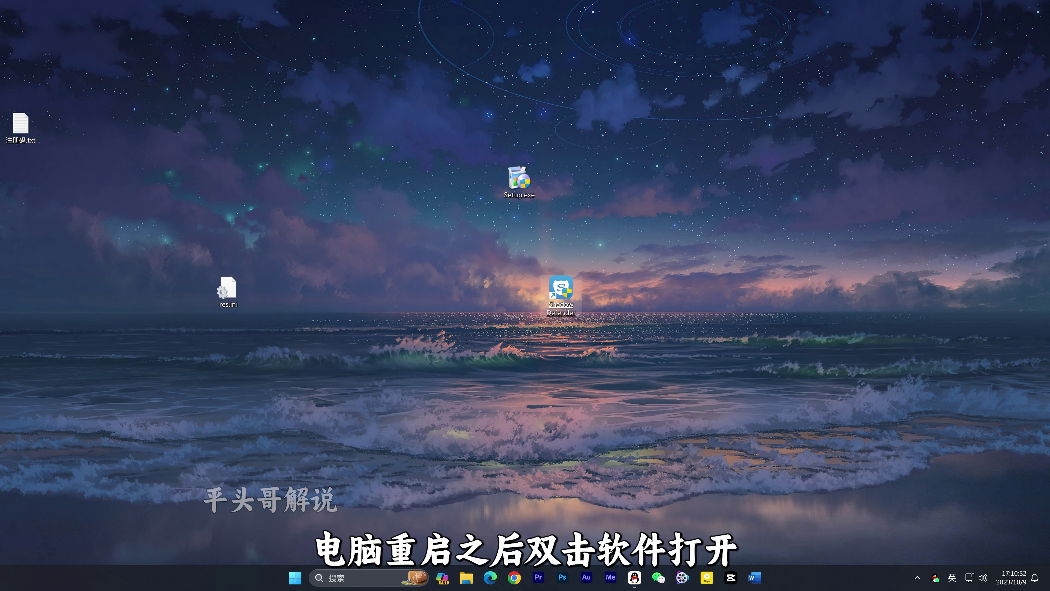
Launch Shadow Defender and register it by pasting the product registration code.
double_click(561, 289)
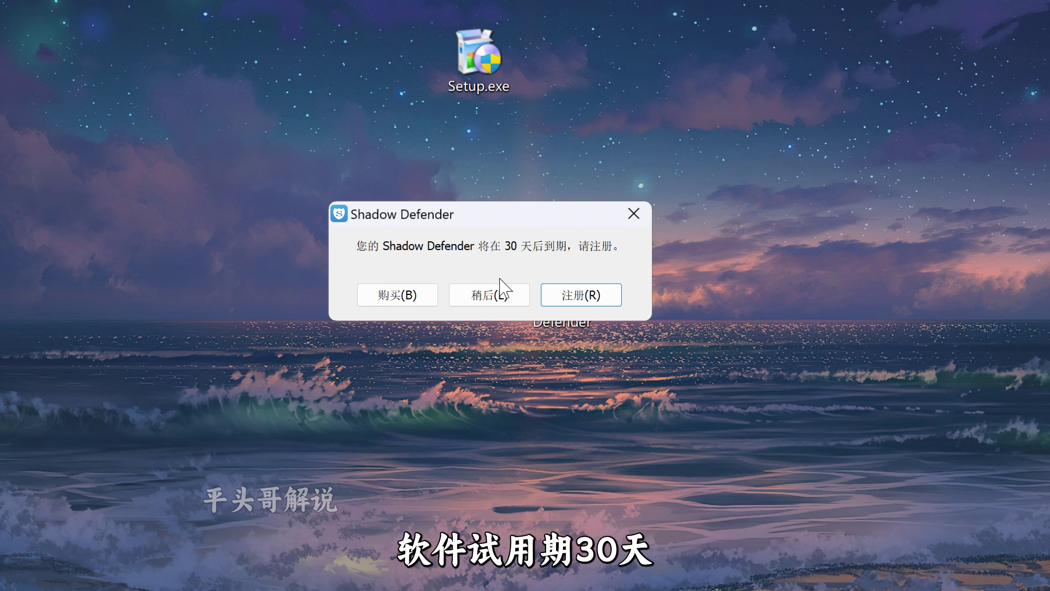
left_click(602, 299)
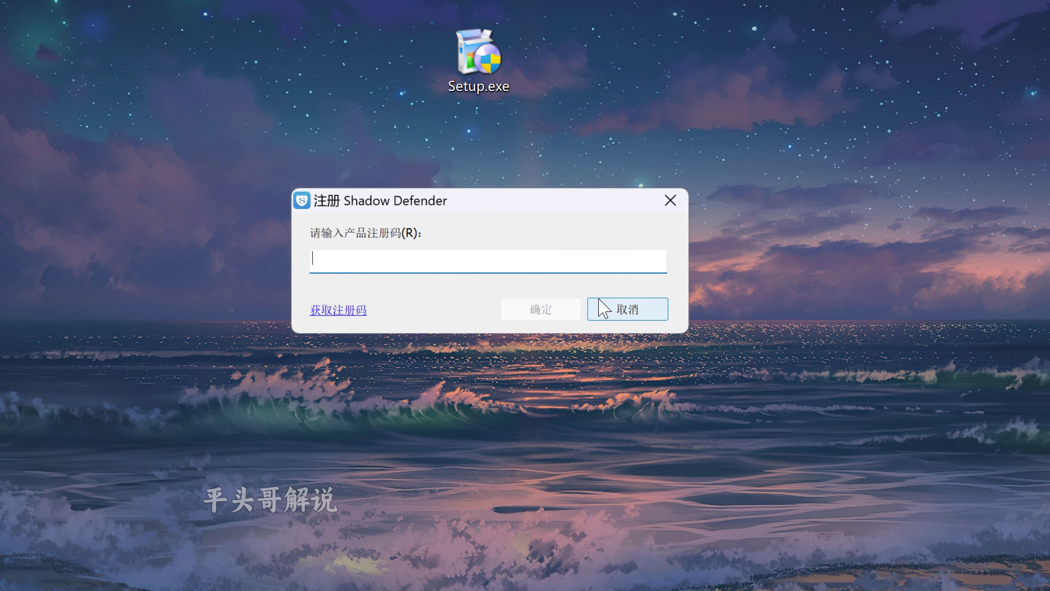
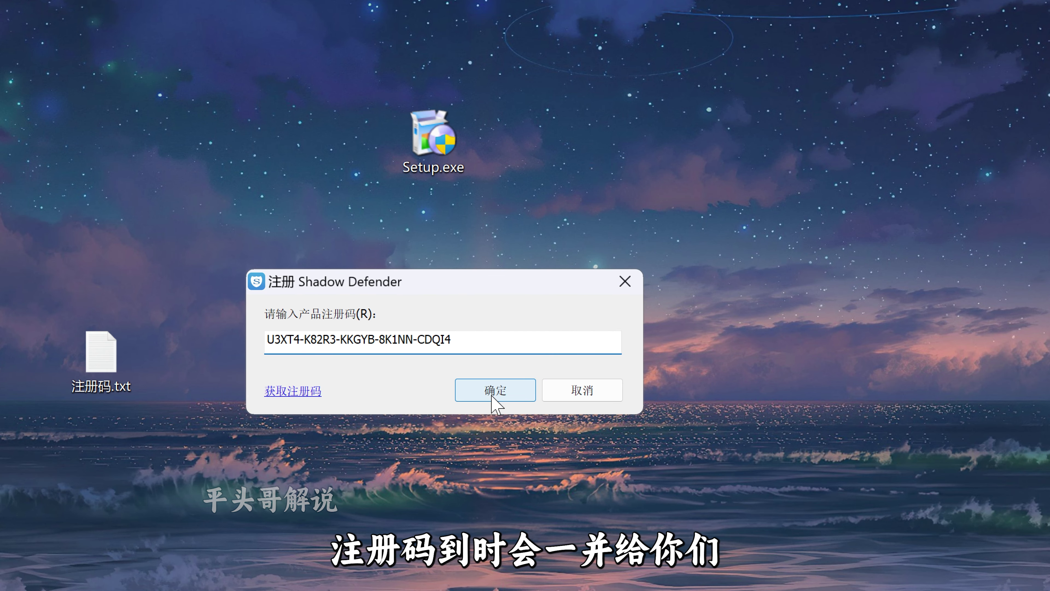
left_click(493, 397)
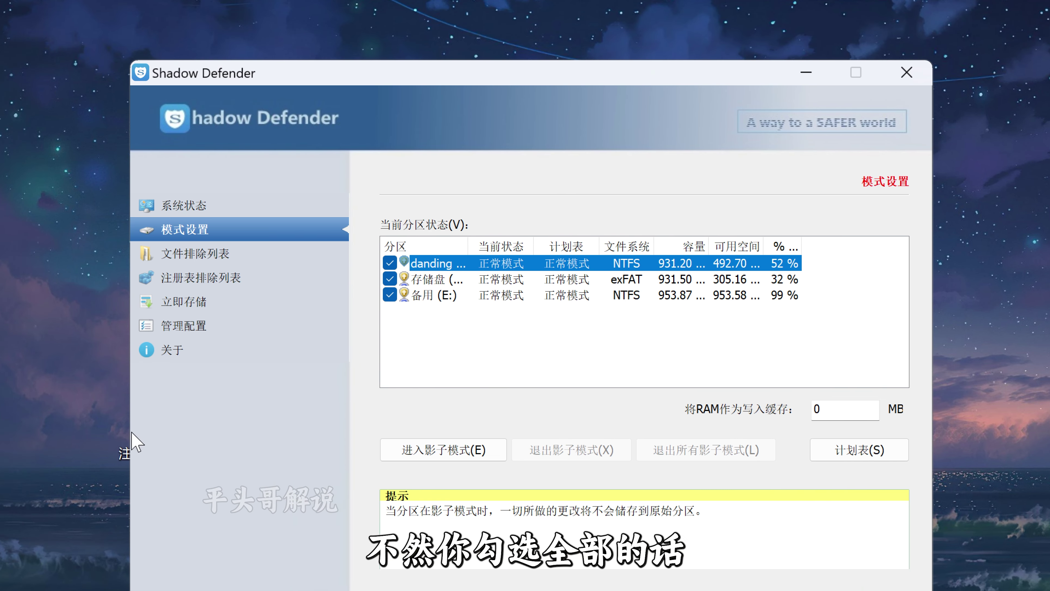
After checking About, shadow only C:, excluding 存储盘 and 备用 (E:), with exit at shutdown.
left_click(103, 388)
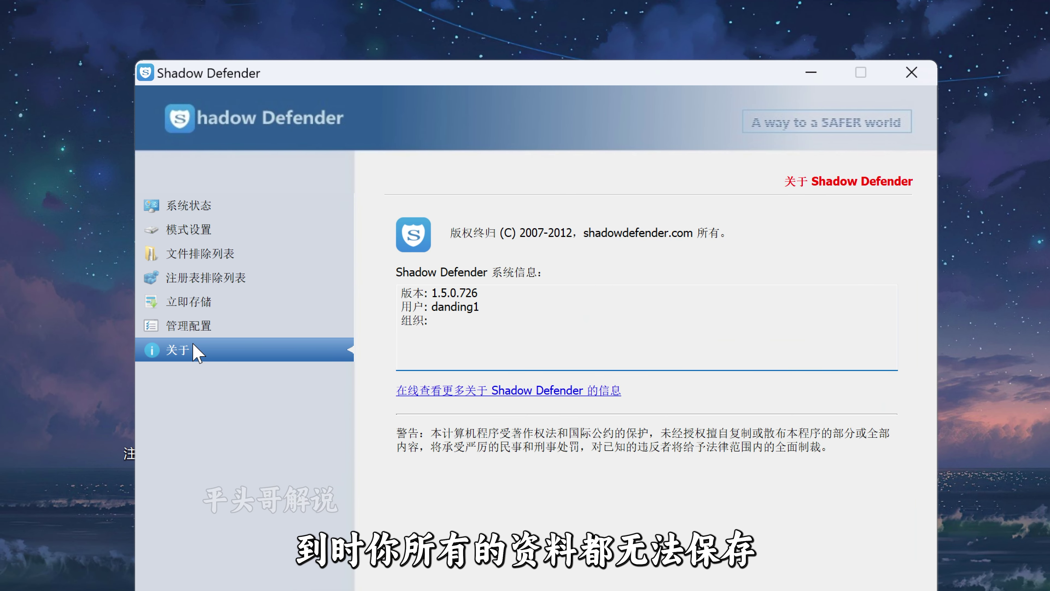
left_click(395, 279)
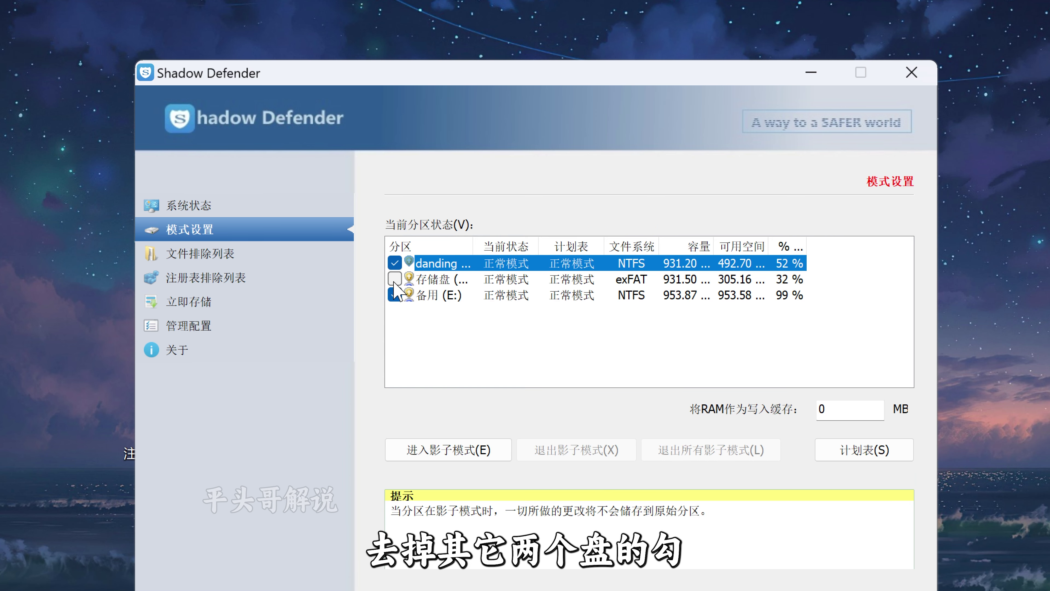
left_click(395, 294)
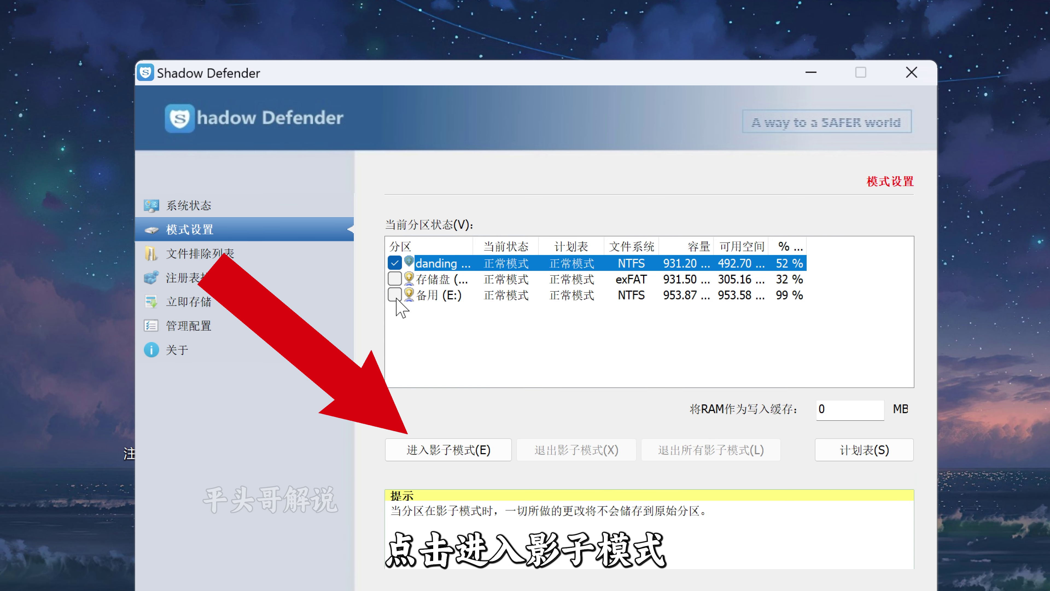
left_click(449, 450)
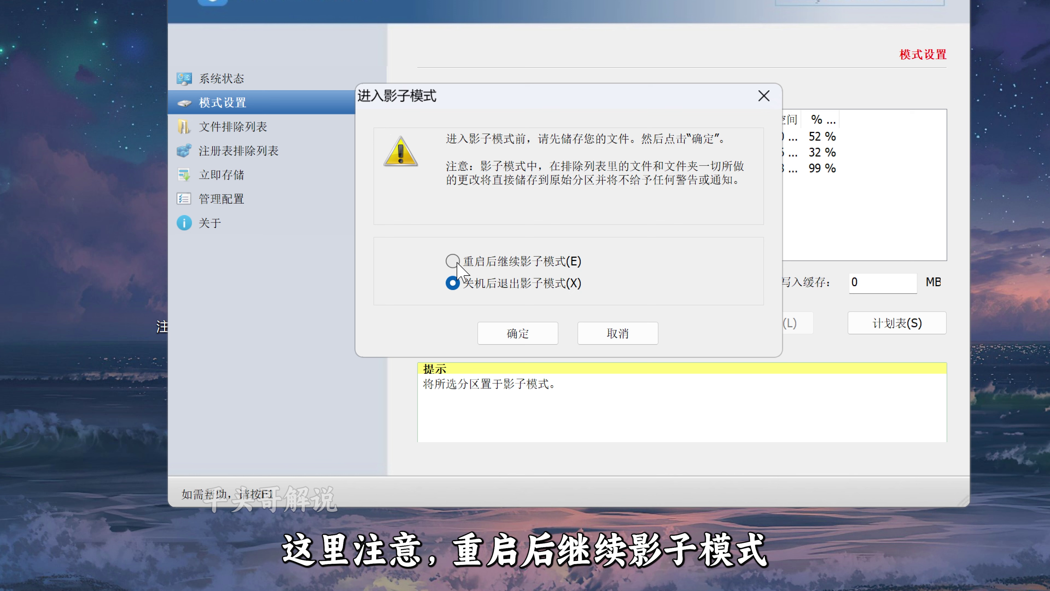
left_click(453, 261)
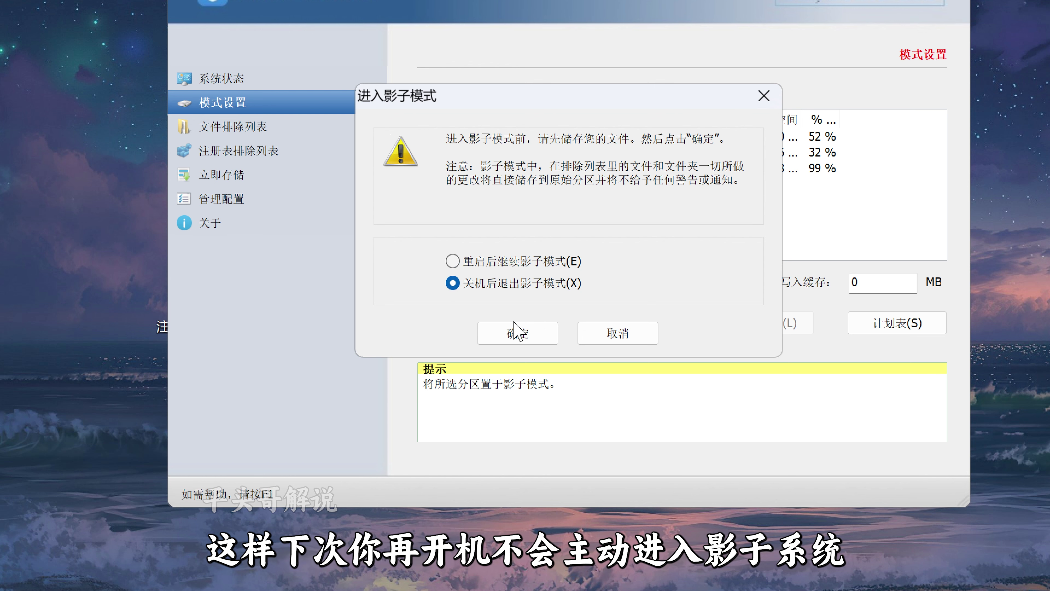
left_click(516, 336)
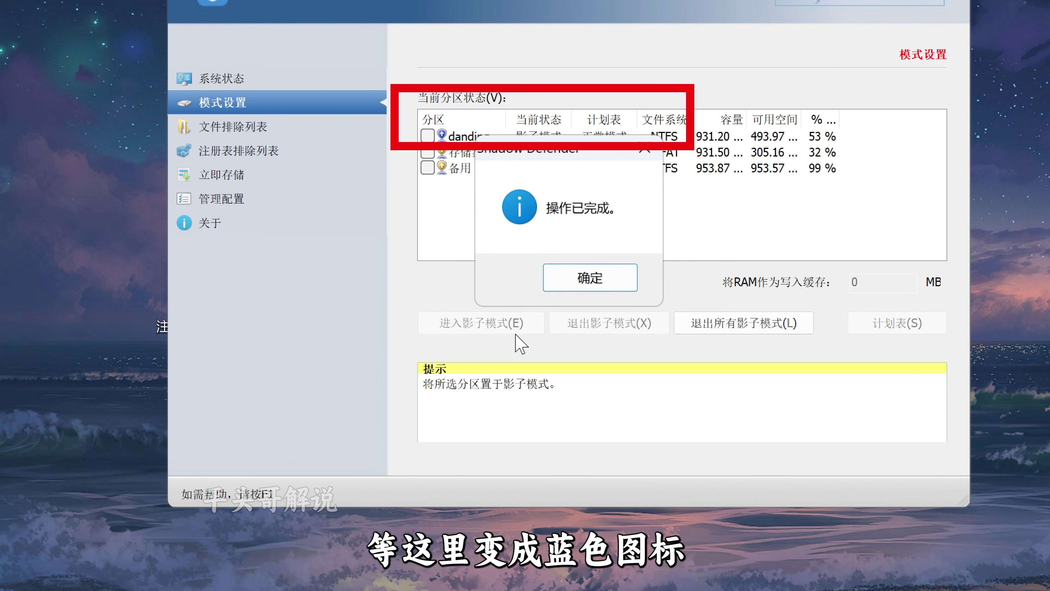
left_click(586, 285)
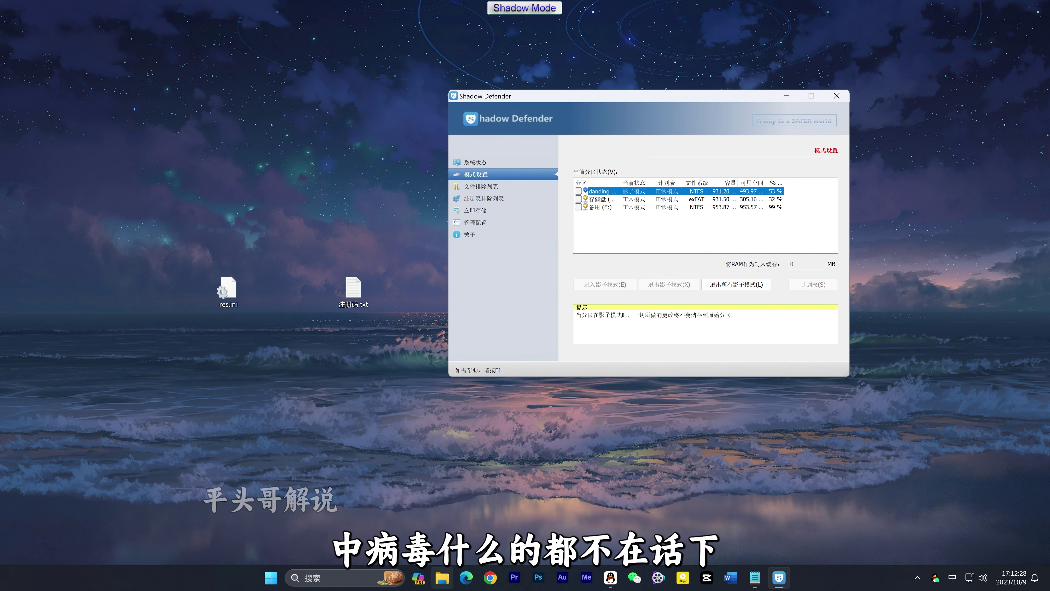
Paste nine images from C:\分区\平头哥解说\配图 onto the desktop, then restart the PC.
key("super+e")
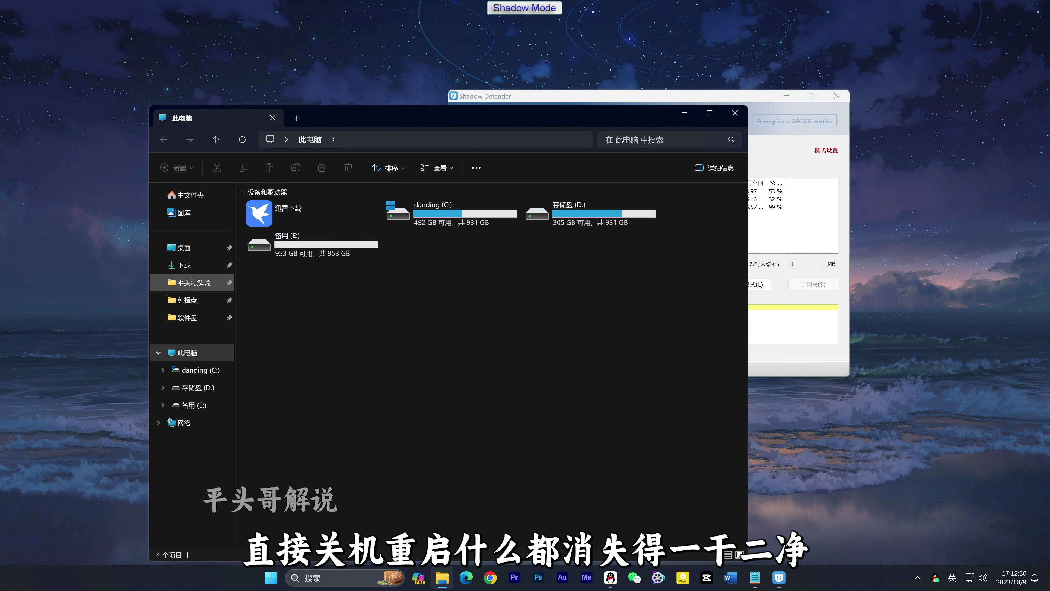
left_click(193, 283)
left_click(264, 221)
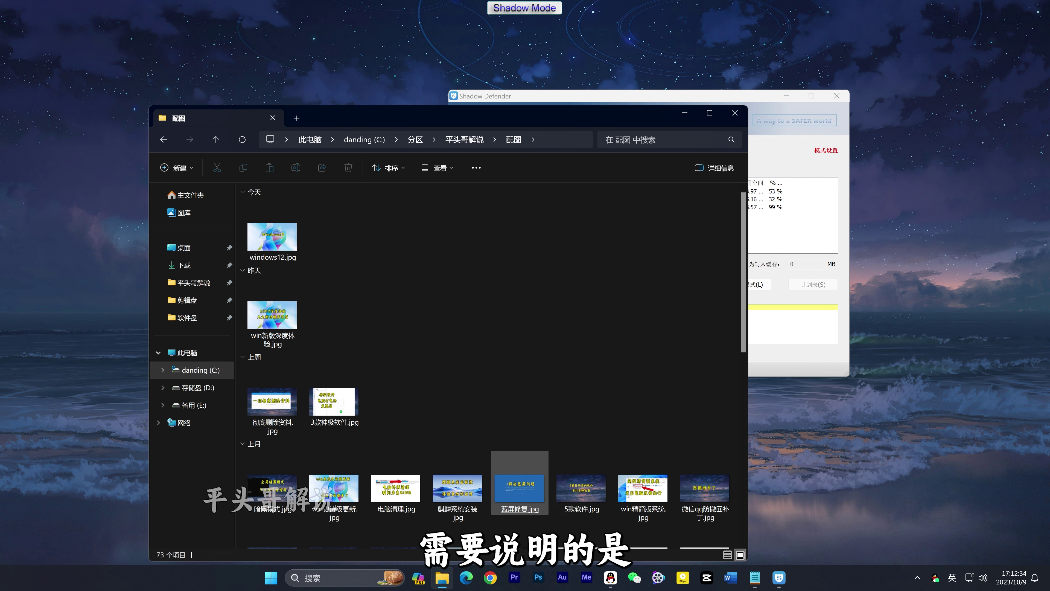
left_click_drag(520, 522, 244, 199)
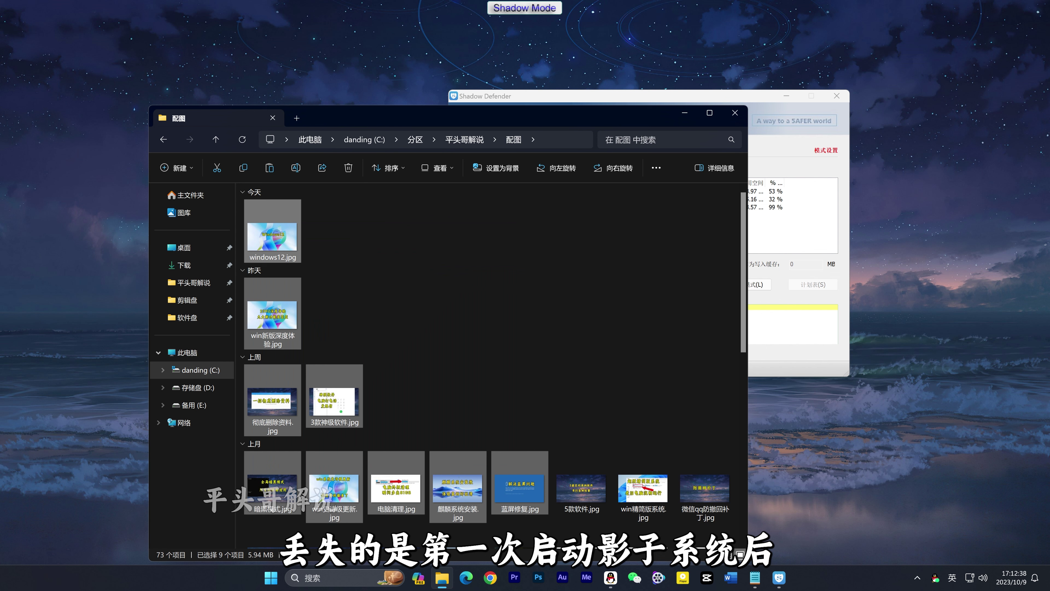
right_click(5, 96)
left_click(16, 107)
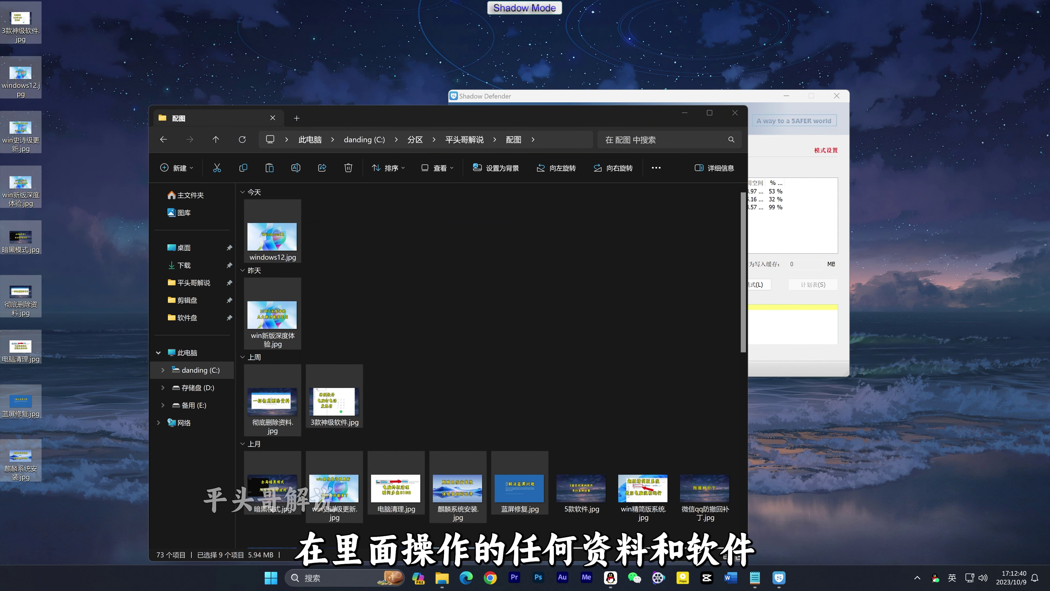
left_click(735, 112)
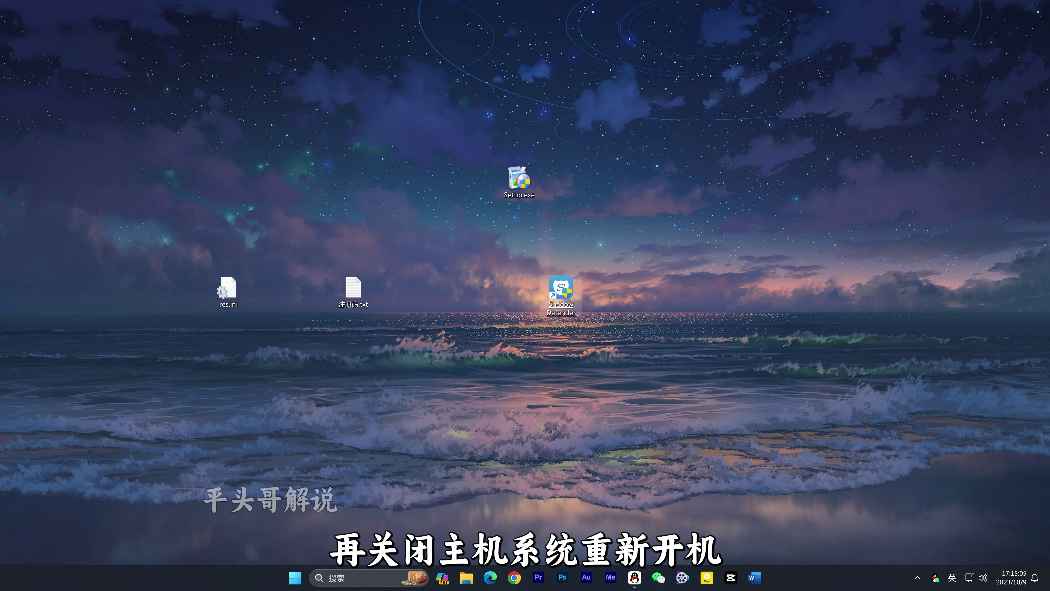
Relaunch Shadow Defender from the desktop, re-enter shadow mode for C:, and minimize the window.
double_click(561, 290)
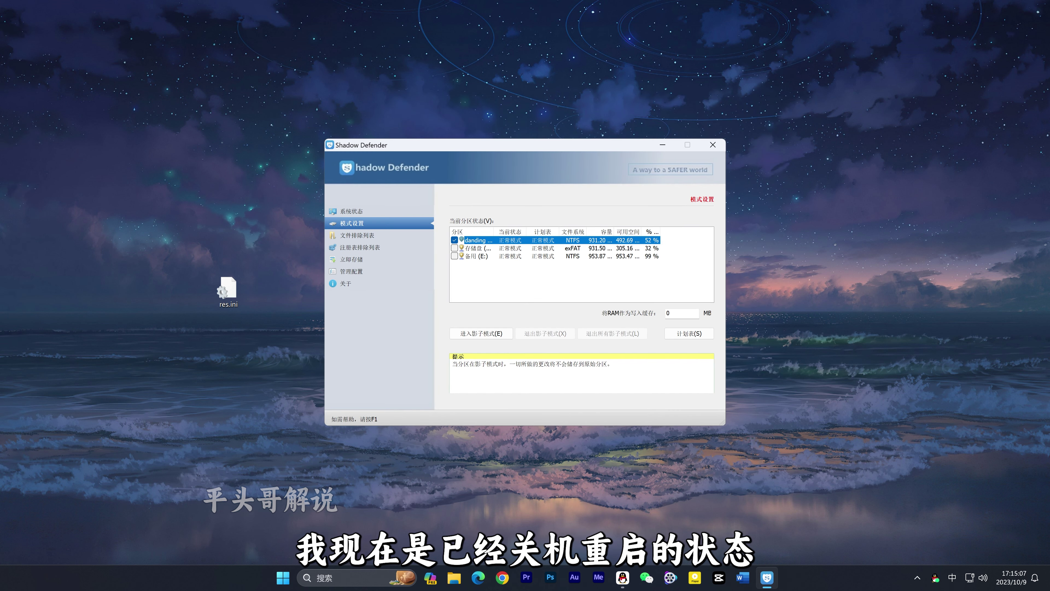
left_click(481, 333)
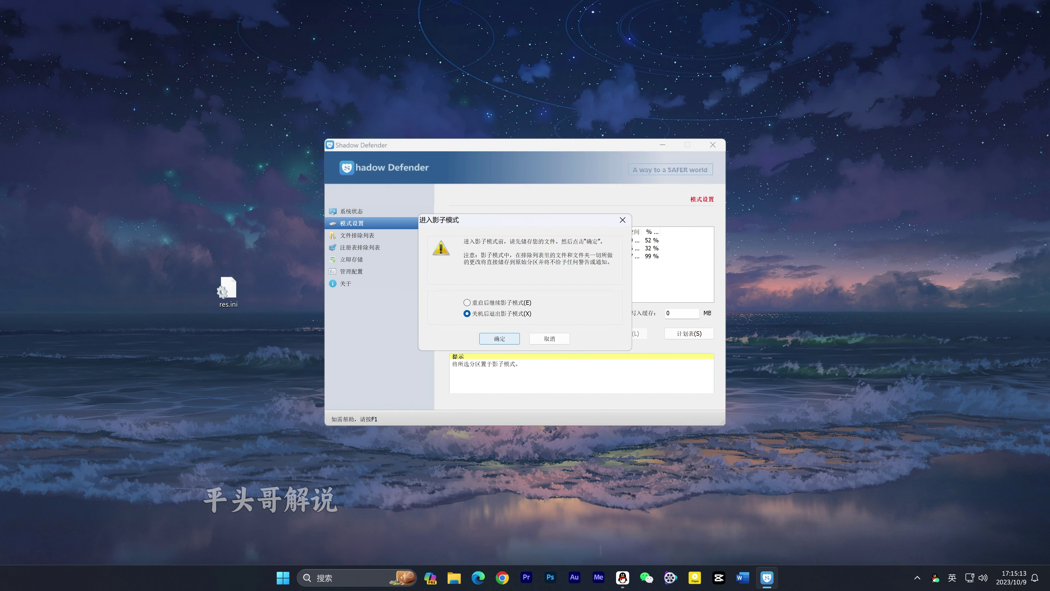
key("Return")
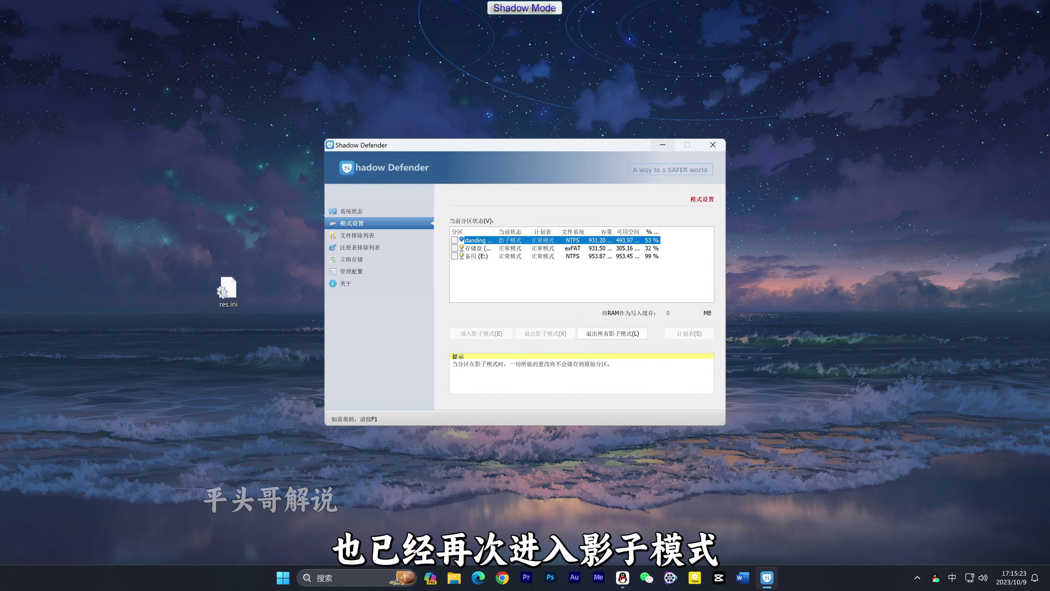
left_click(662, 144)
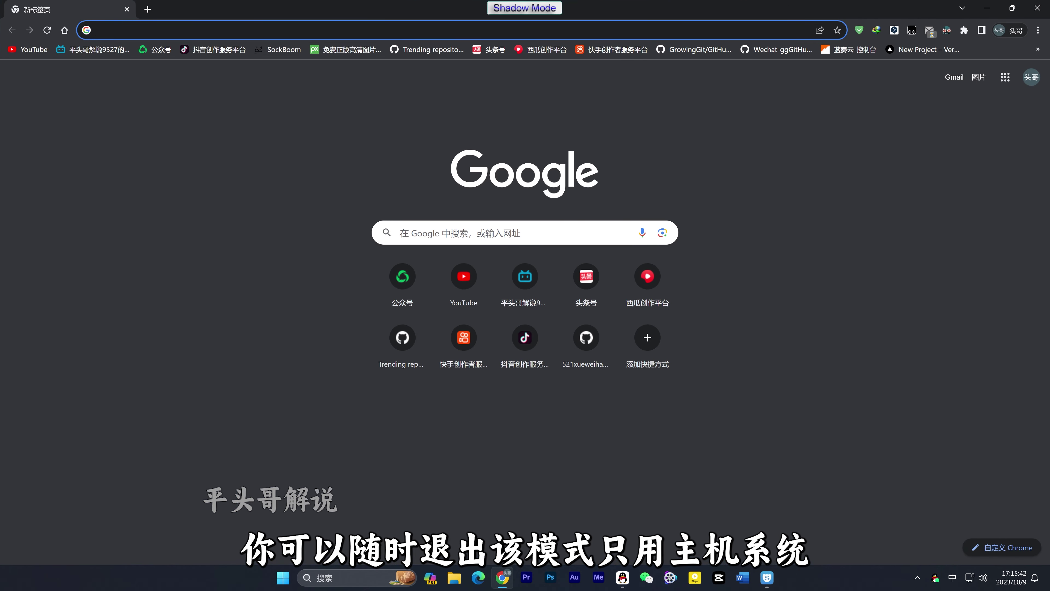
Load the creator's bilibili space page from the bookmark bar, then close Chrome with Alt+F4.
left_click(93, 49)
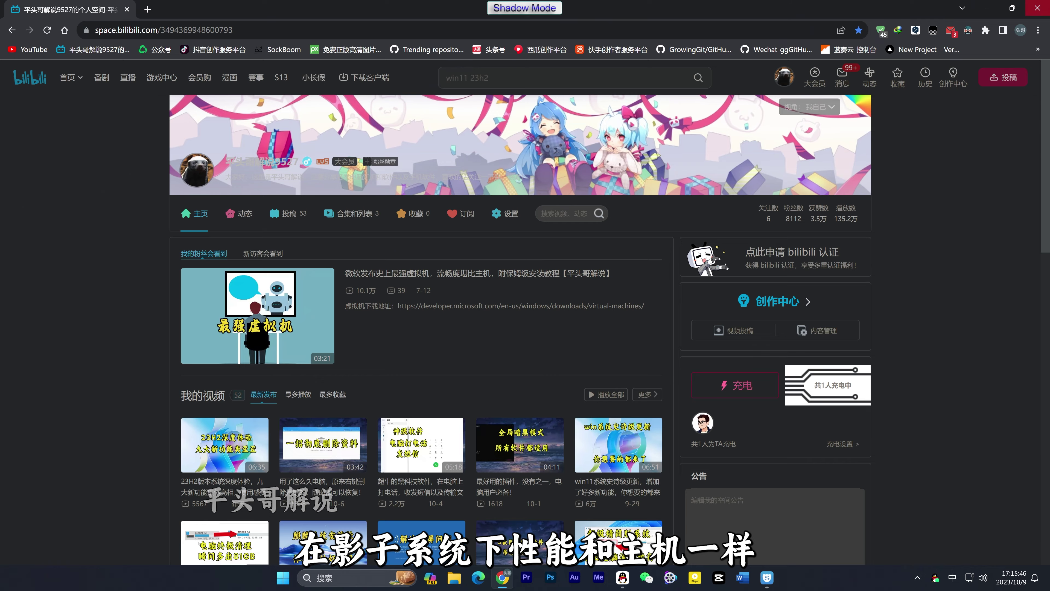
key("alt+F4")
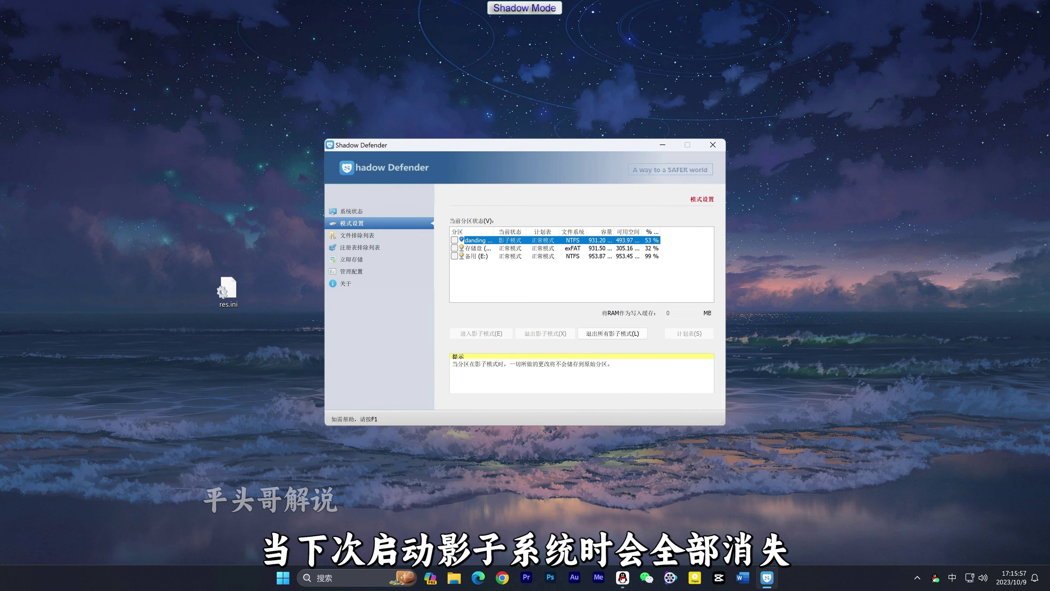
key("alt+l")
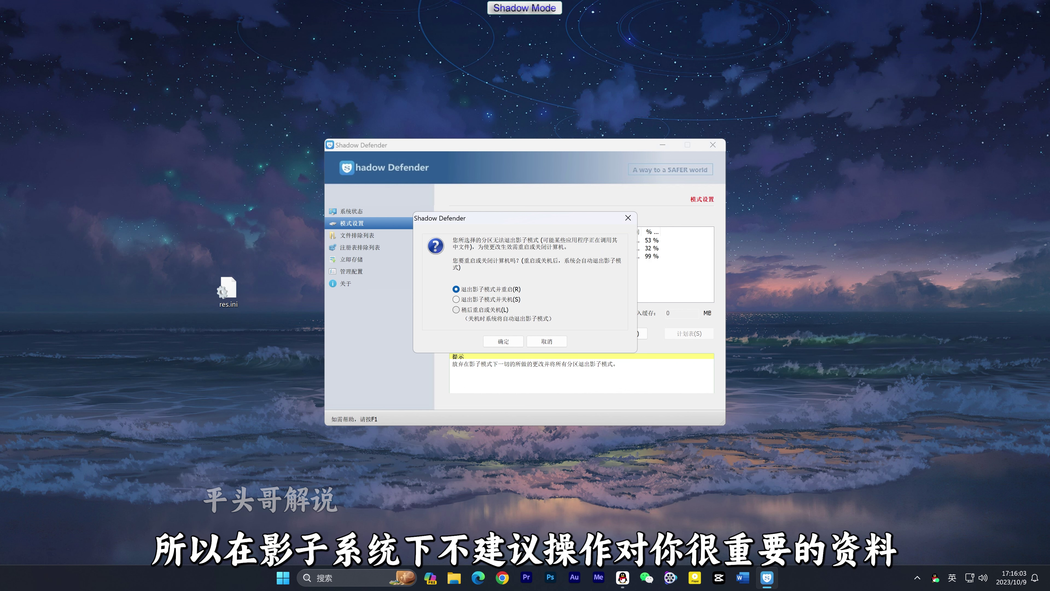
key("Return")
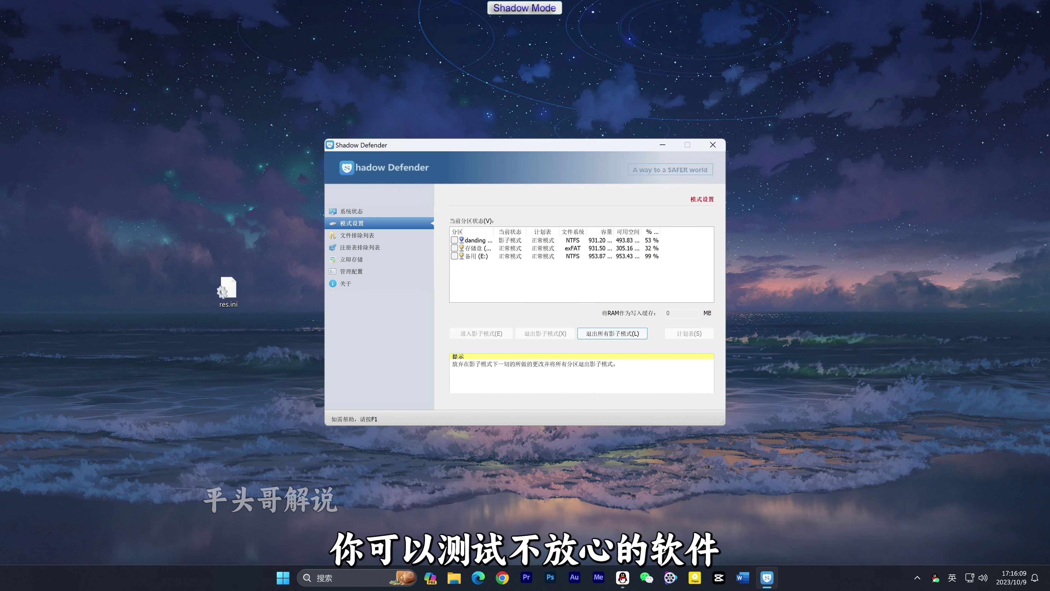